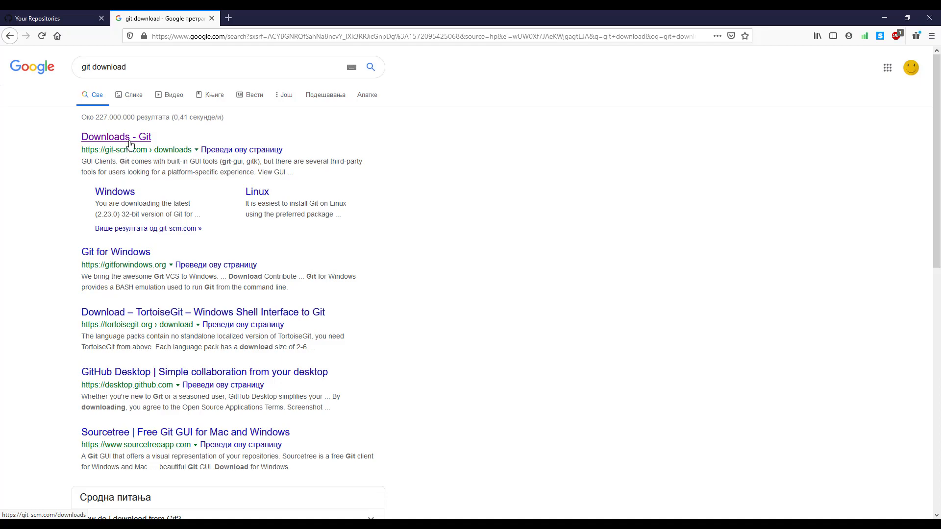
Step: Download the Git 2.23.0 64-bit installer for Windows from the official Git downloads page and save the file
left_click(104, 141)
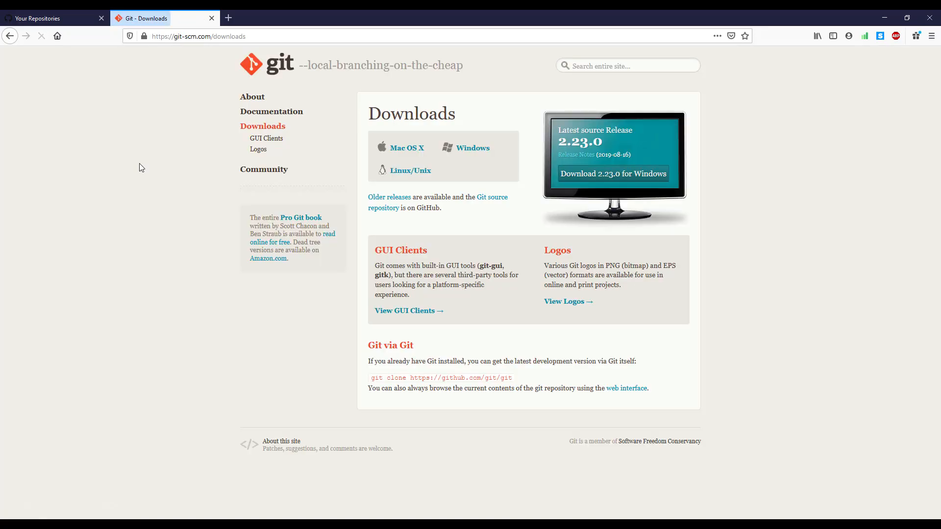
left_click(461, 150)
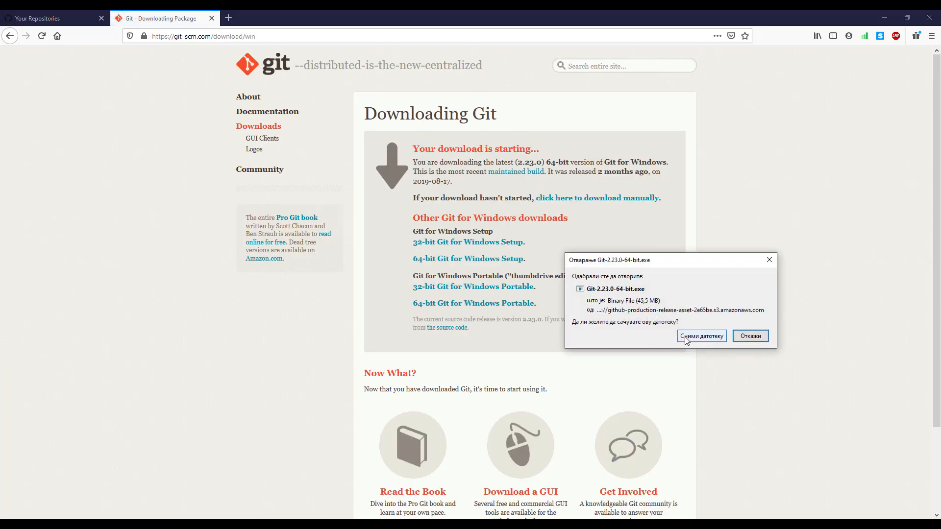
left_click(686, 338)
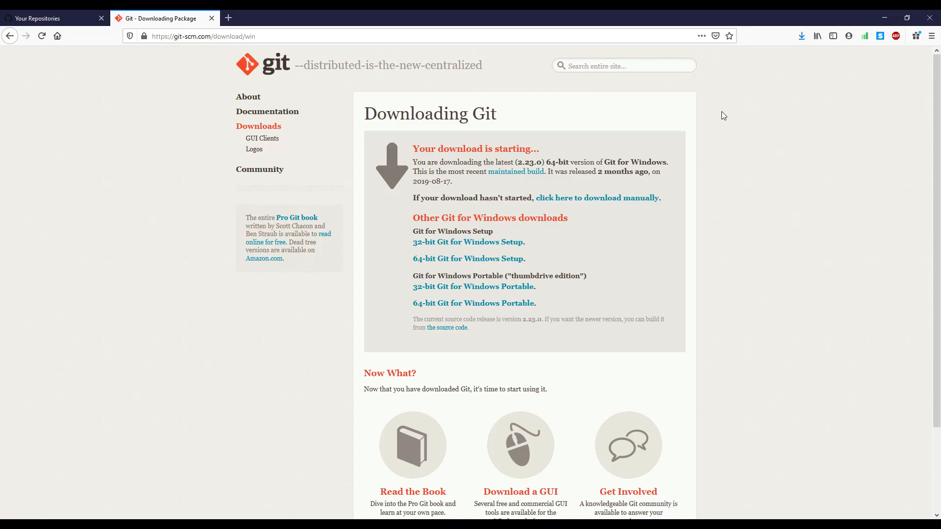
Step: Launch the downloaded Git installer, accept the licence and keep C:\Program Files\Git as the destination folder
left_click(802, 43)
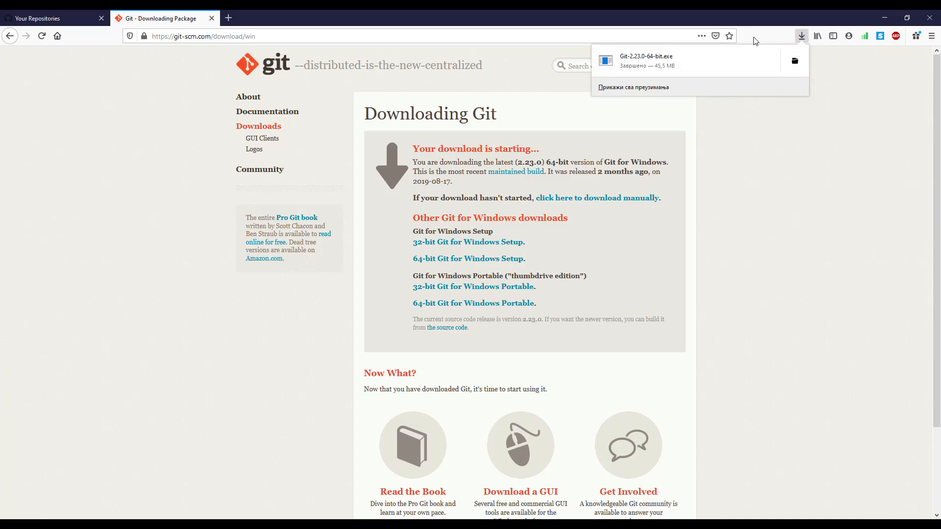
left_click(638, 64)
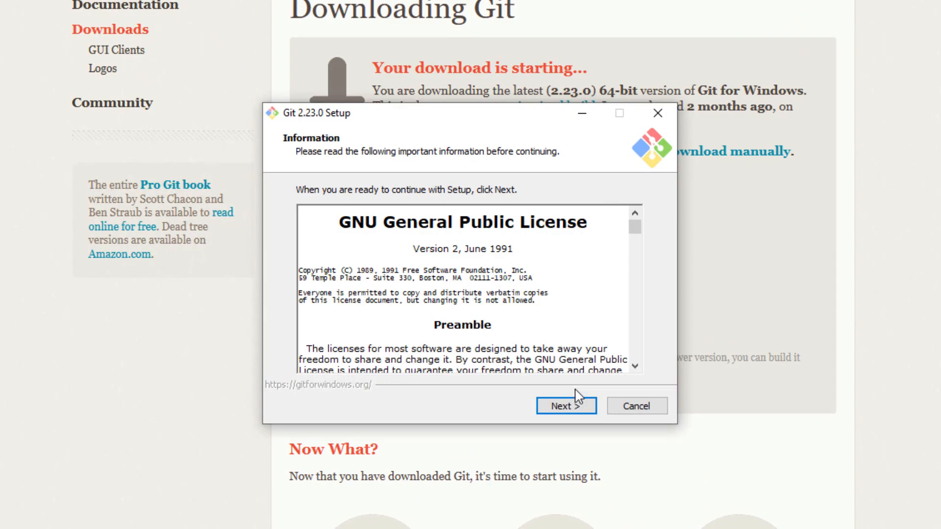
left_click(578, 401)
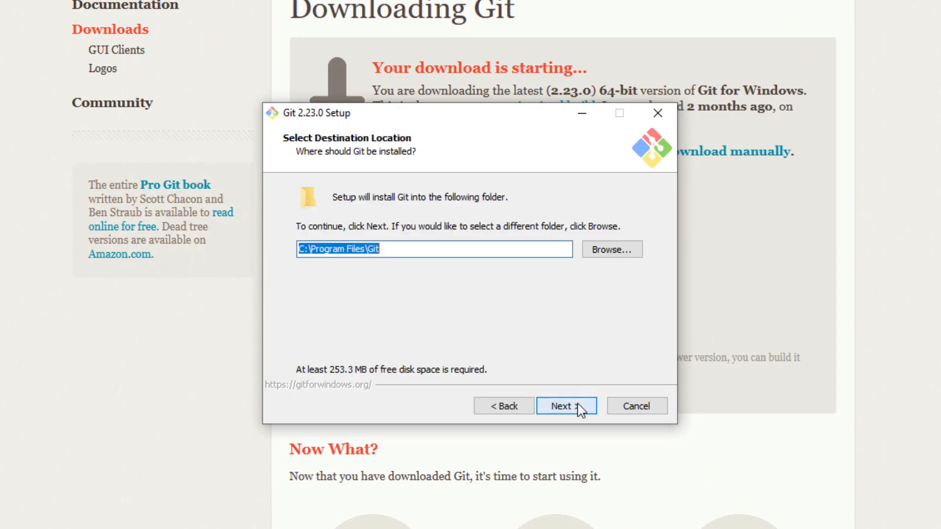
left_click(405, 252)
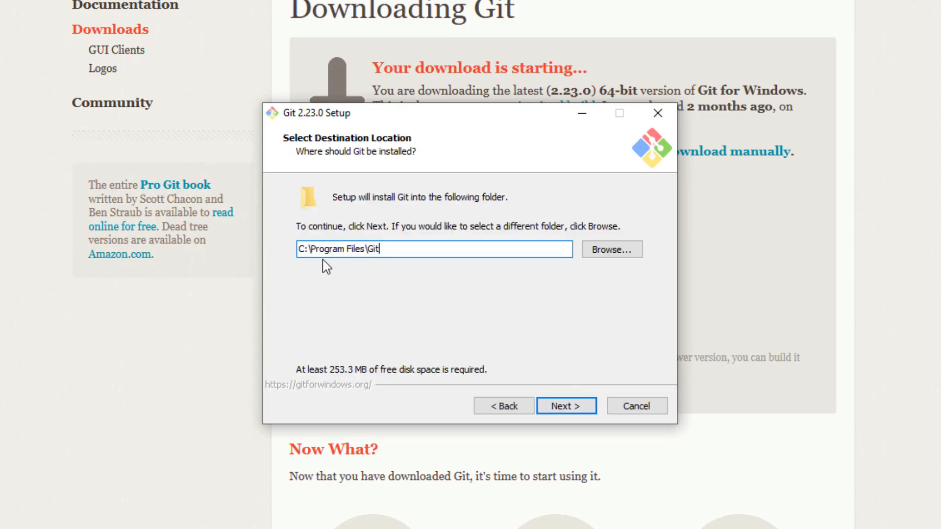
left_click(567, 412)
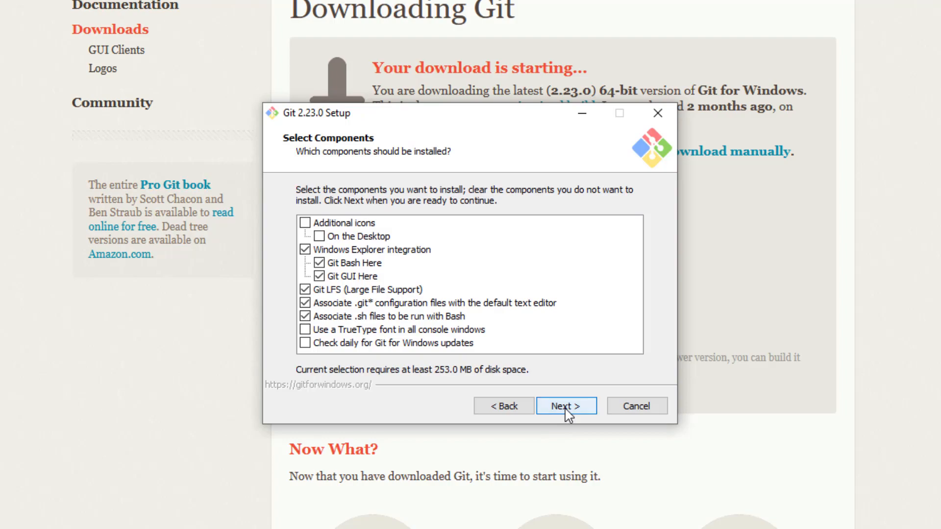
Step: Add a desktop icon to the components to install and keep Git as the Start Menu folder
left_click(319, 237)
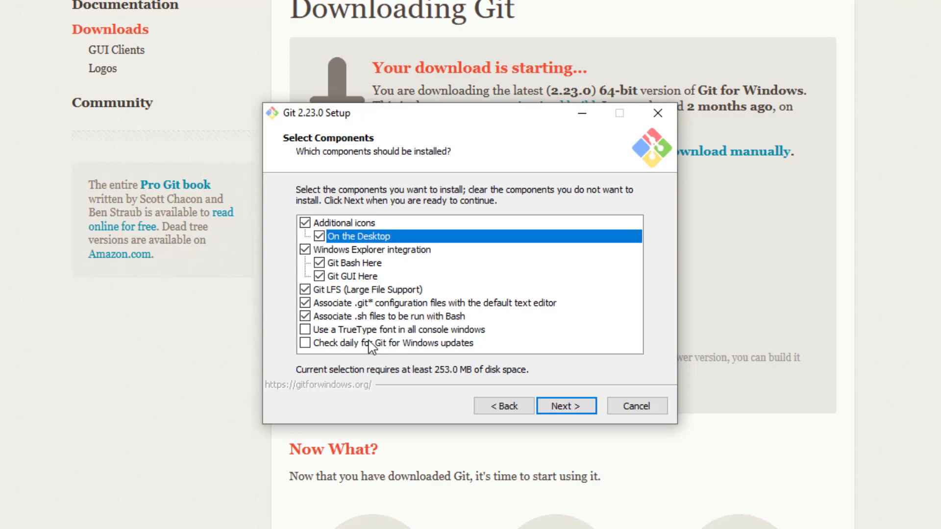
left_click(553, 406)
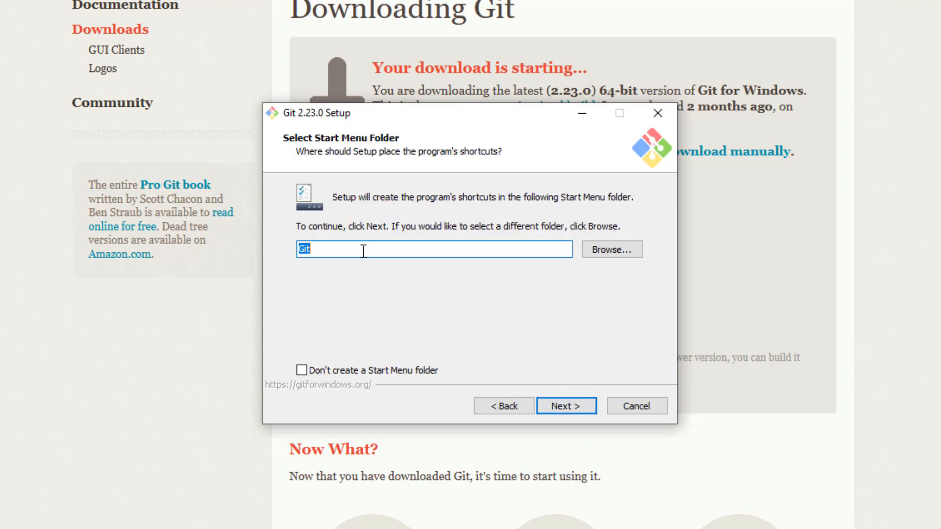
left_click(363, 251)
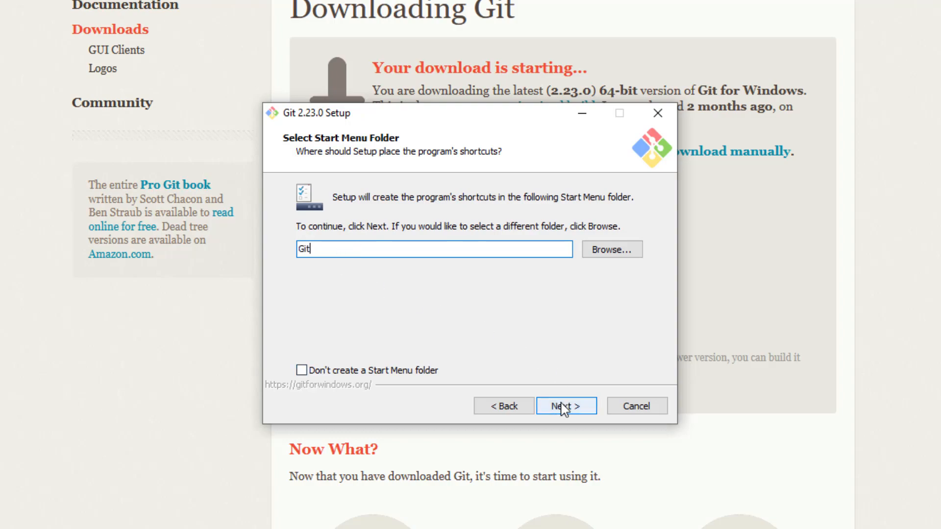
left_click(563, 406)
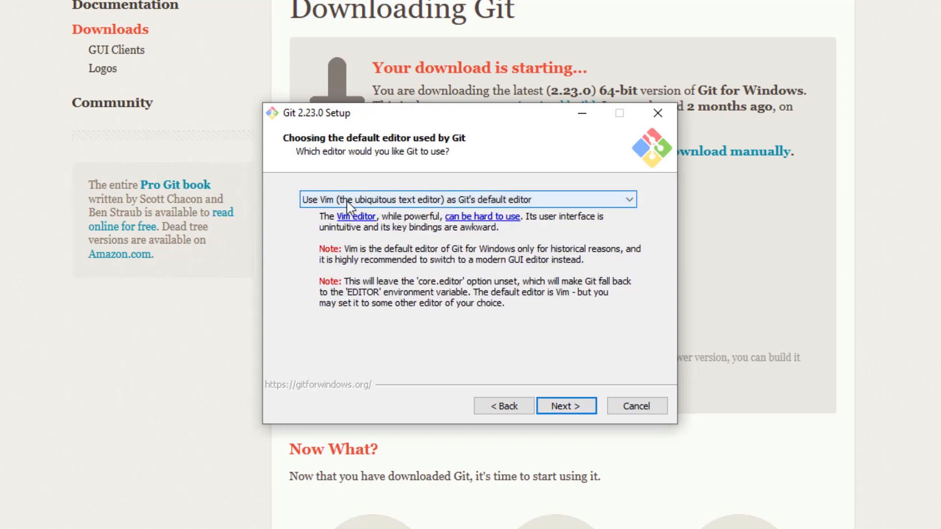
Step: Choose Notepad++ as Git's default editor
left_click(371, 204)
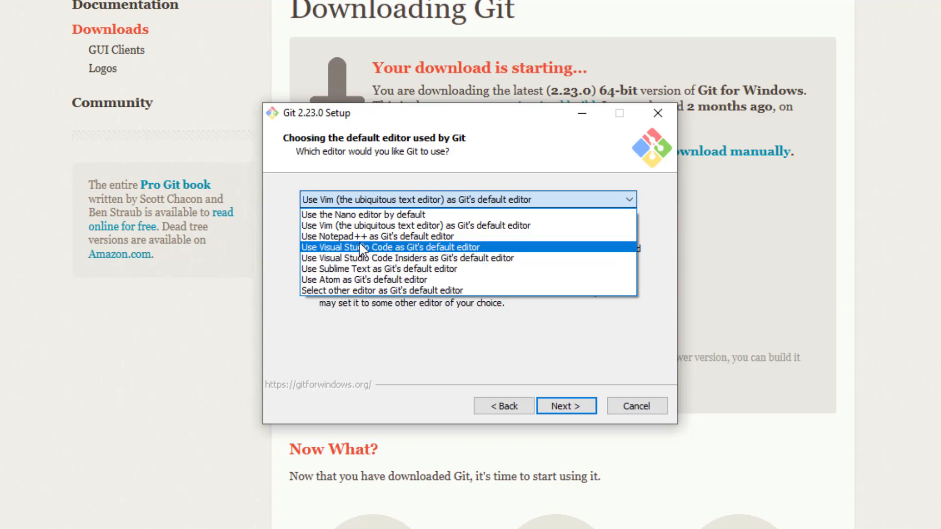
left_click(333, 241)
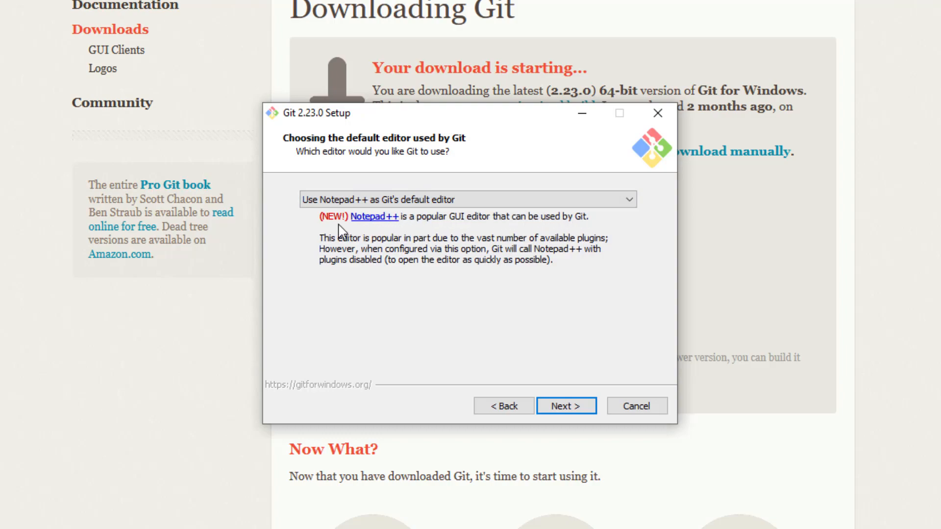
left_click(553, 406)
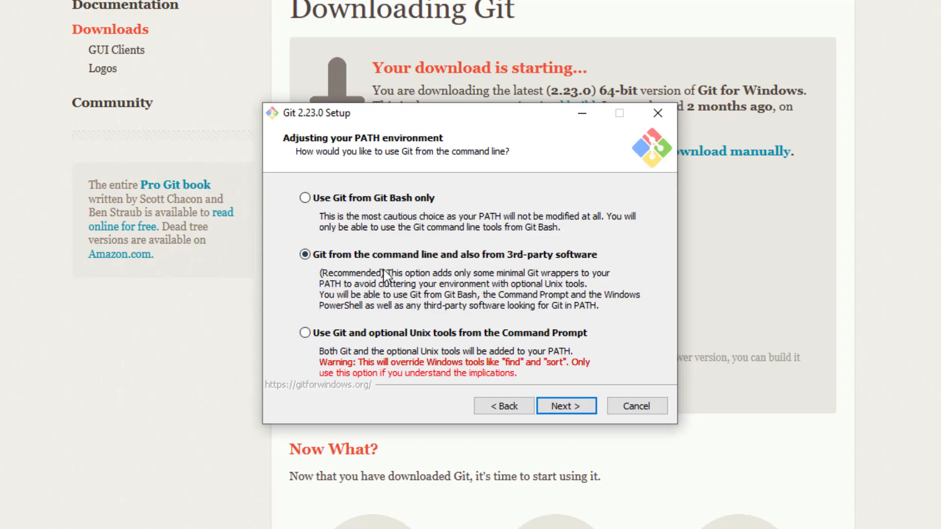
Step: Accept the default command-line PATH, OpenSSH, OpenSSL, Windows-style checkout line endings, MinTTY and extra options in the Git setup
left_click(549, 407)
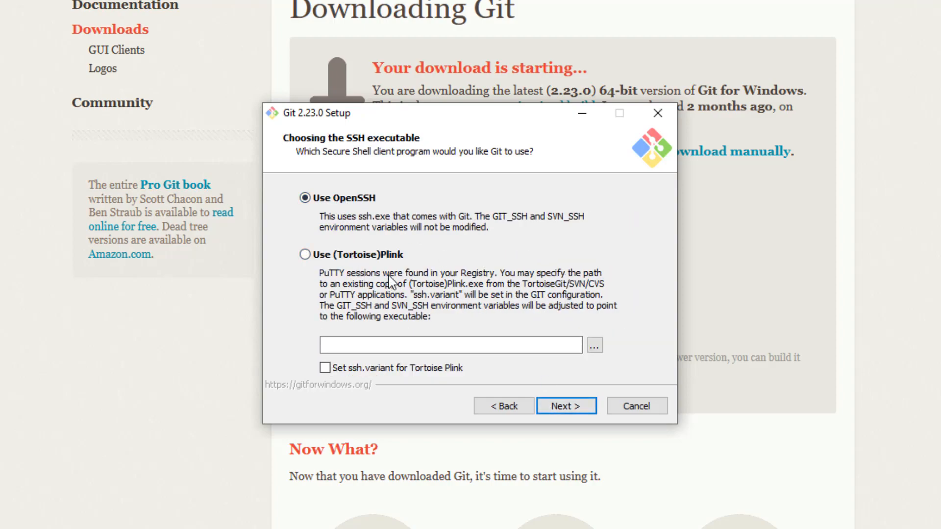
left_click(552, 410)
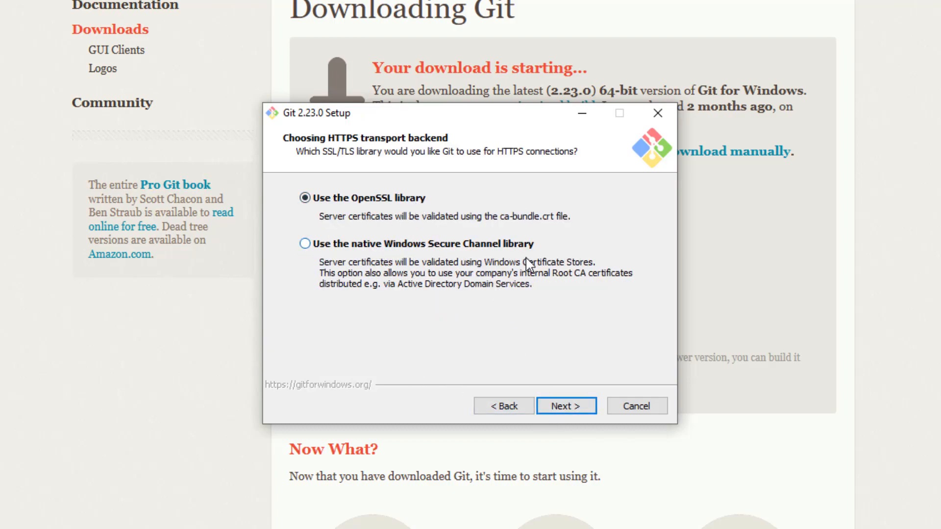
left_click(557, 410)
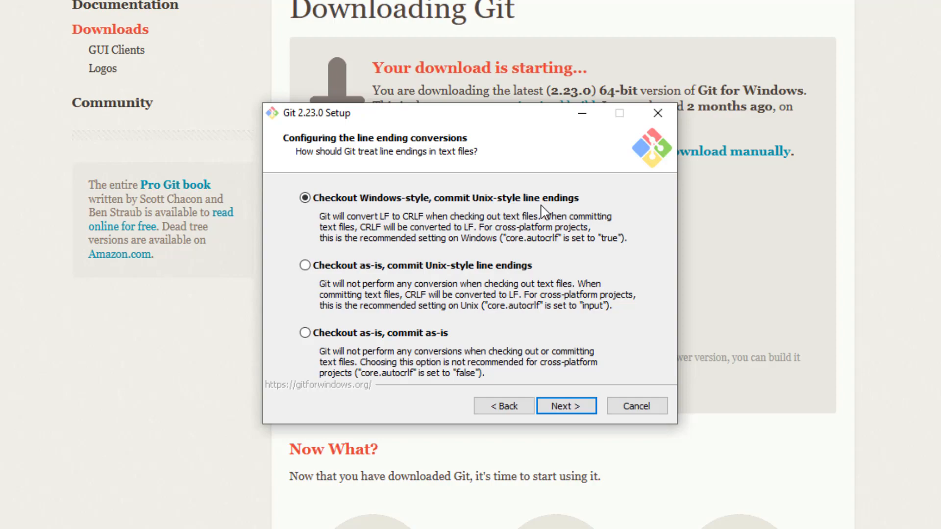
left_click(557, 410)
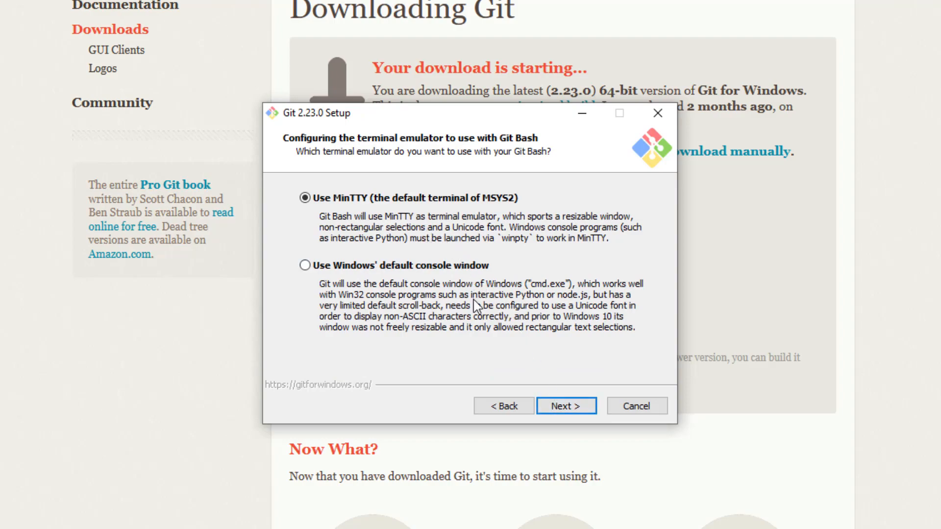
left_click(555, 409)
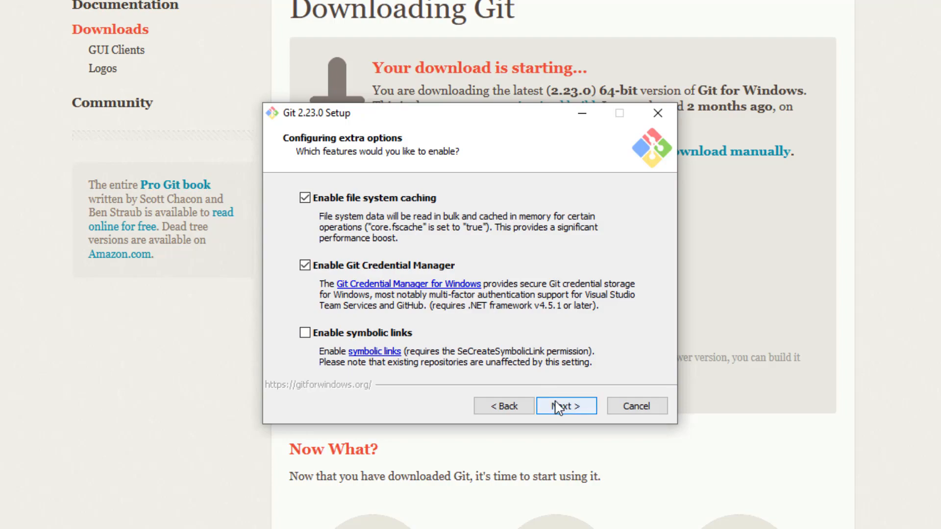
left_click(558, 408)
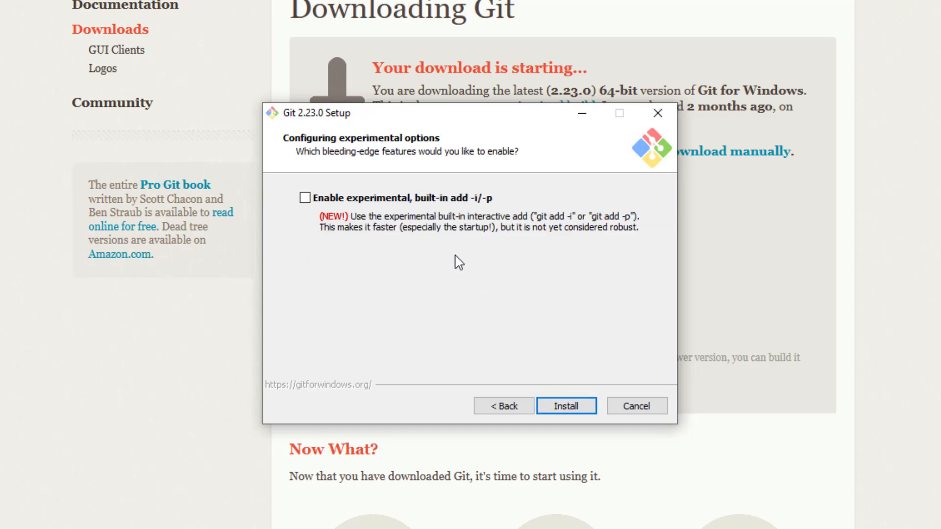
Step: Install Git without the experimental option and finish the setup with the release notes left unopened
left_click(551, 404)
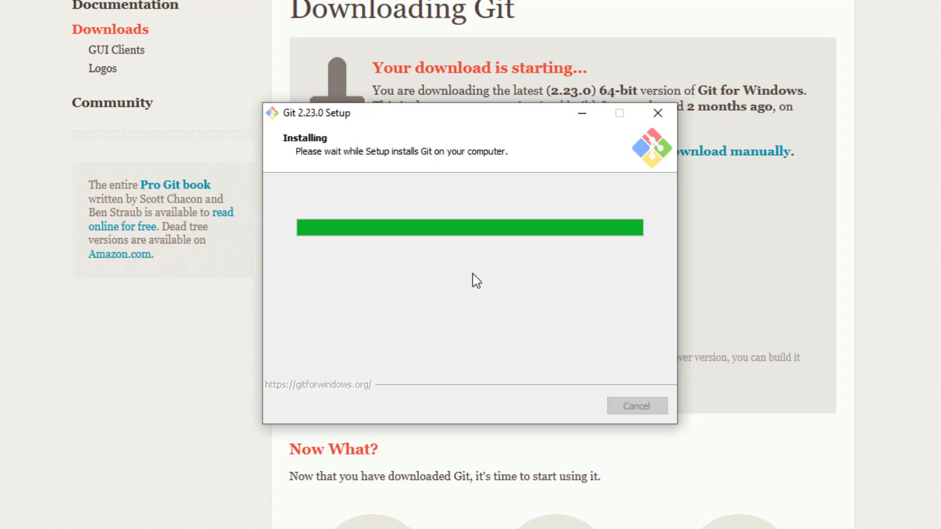
left_click(444, 263)
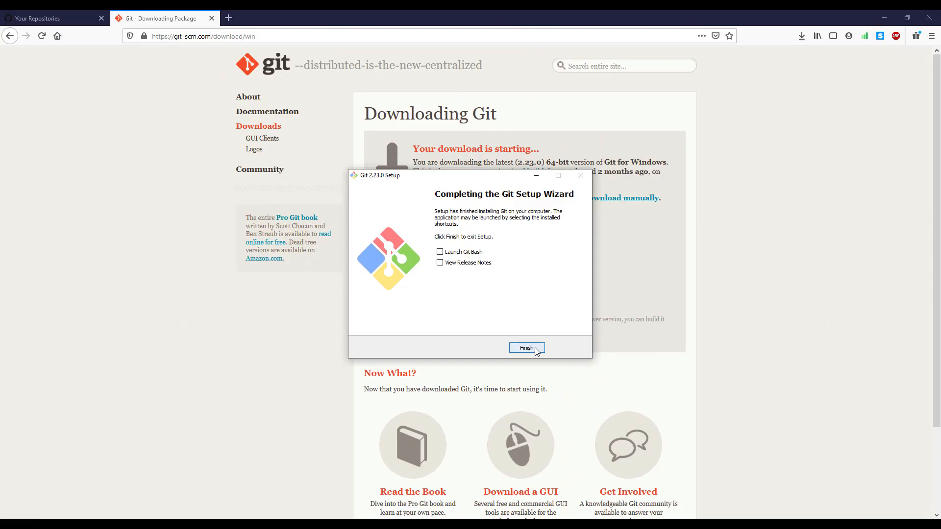
left_click(535, 349)
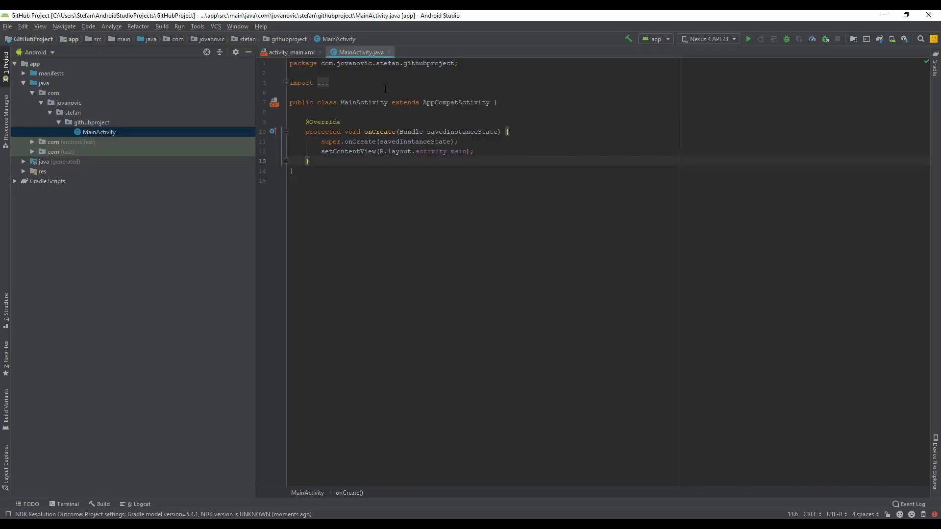
Step: Switch to Android Studio and open the Git page of its version control settings
left_click(7, 26)
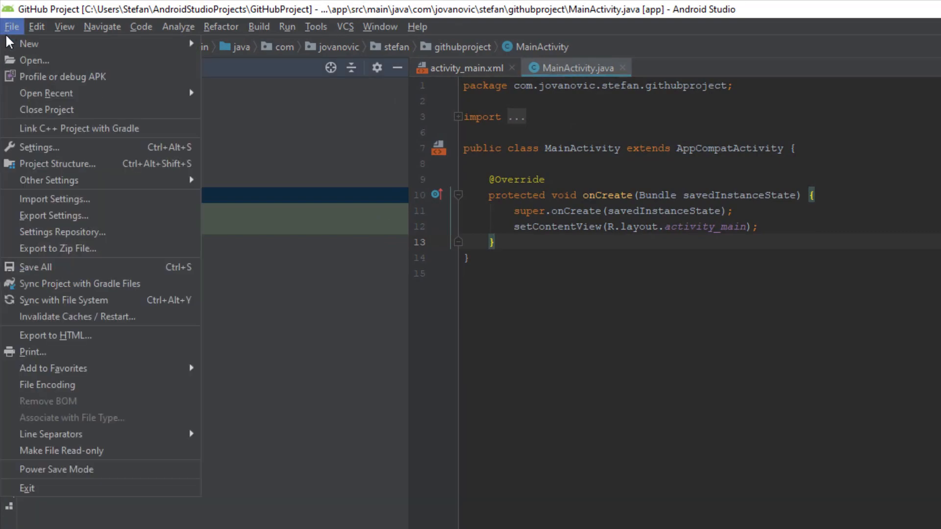
left_click(113, 149)
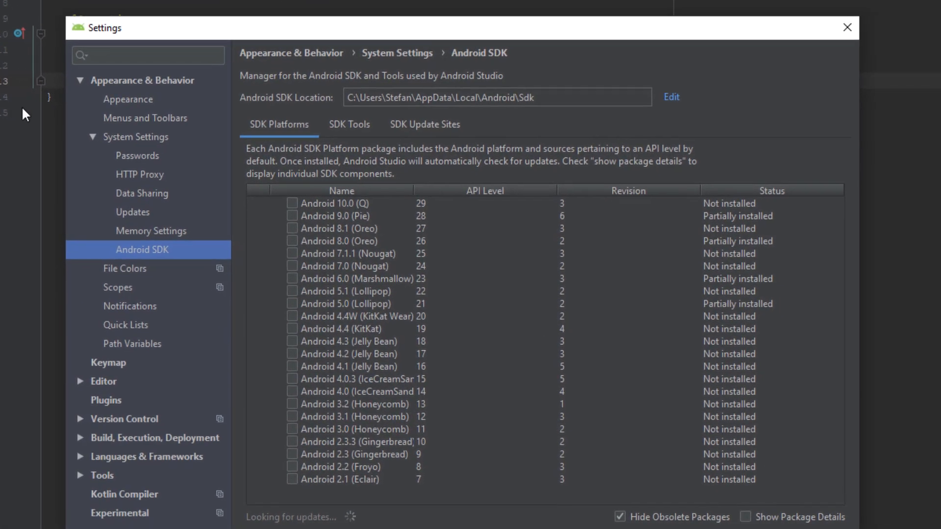
left_click(128, 419)
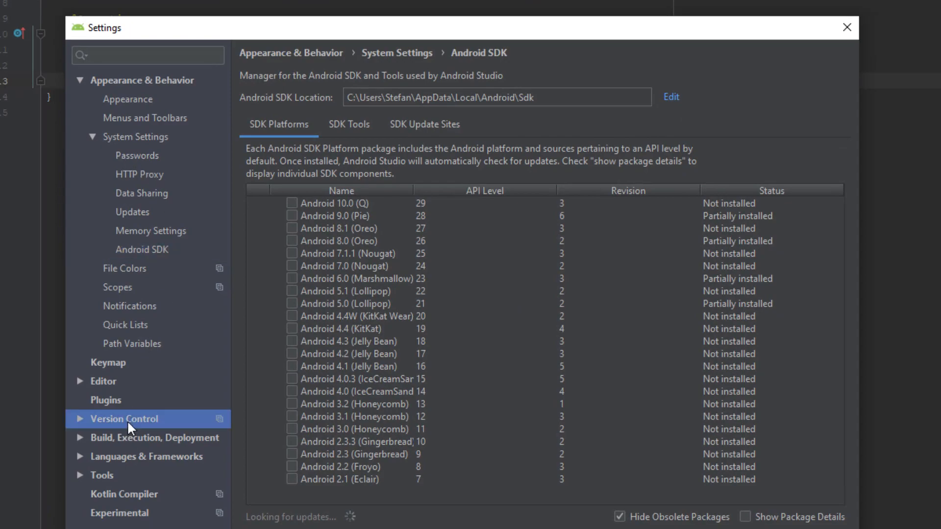
left_click(81, 418)
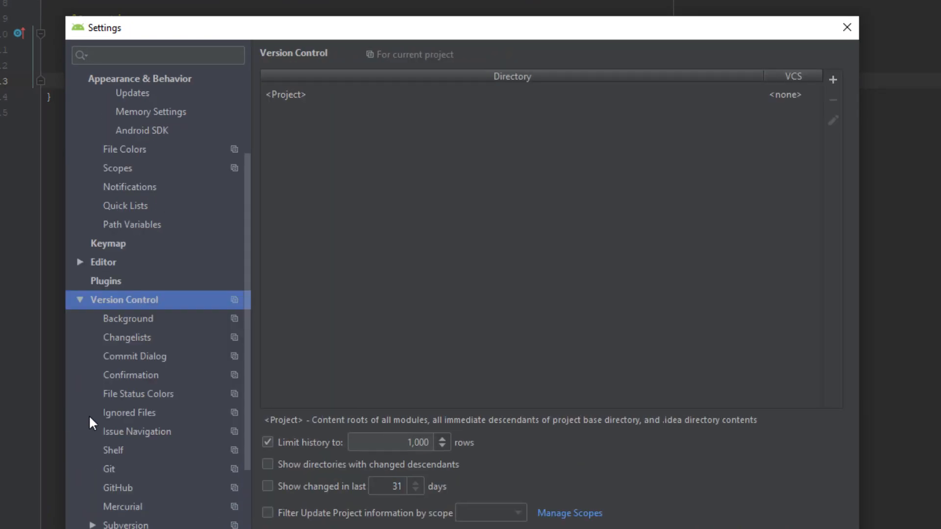
left_click(117, 471)
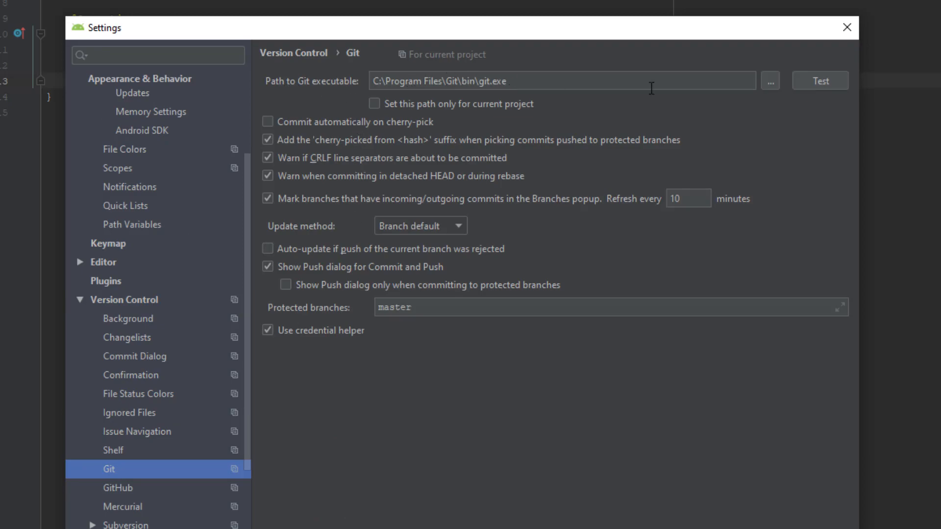
Step: Set the path to the Git executable to C:\Program Files\Git\bin\git.exe by browsing to the file
left_click(769, 80)
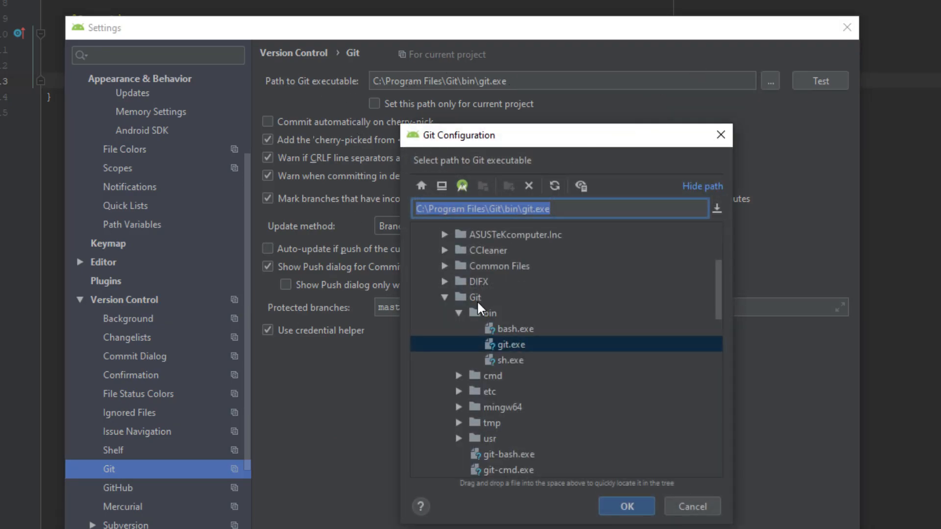
scroll(457, 333, "up", 2)
scroll(434, 270, "up", 2)
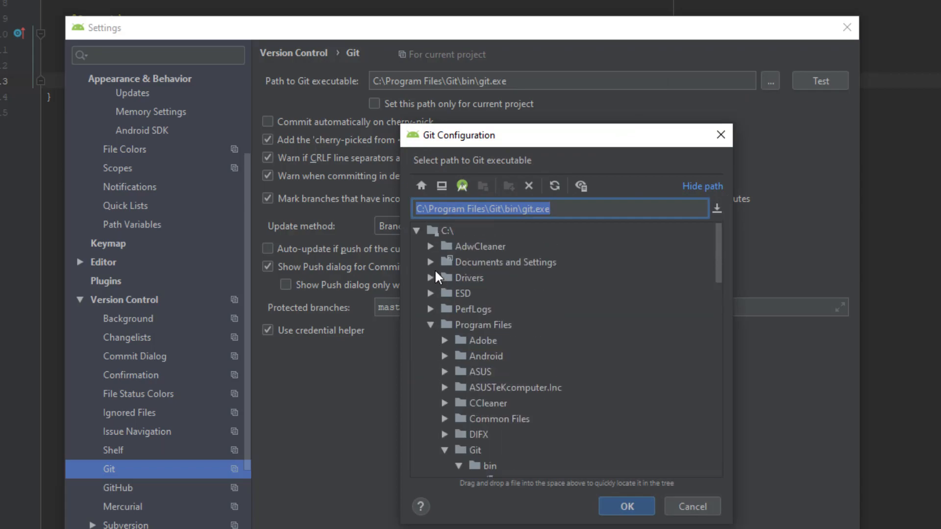
left_click(445, 230)
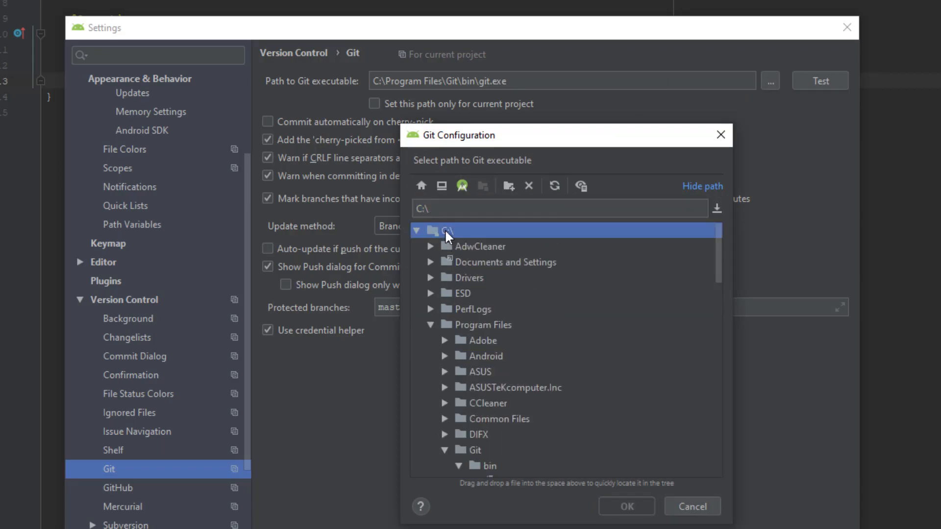
left_click(480, 326)
scroll(510, 407, "down", 1)
left_click(474, 403)
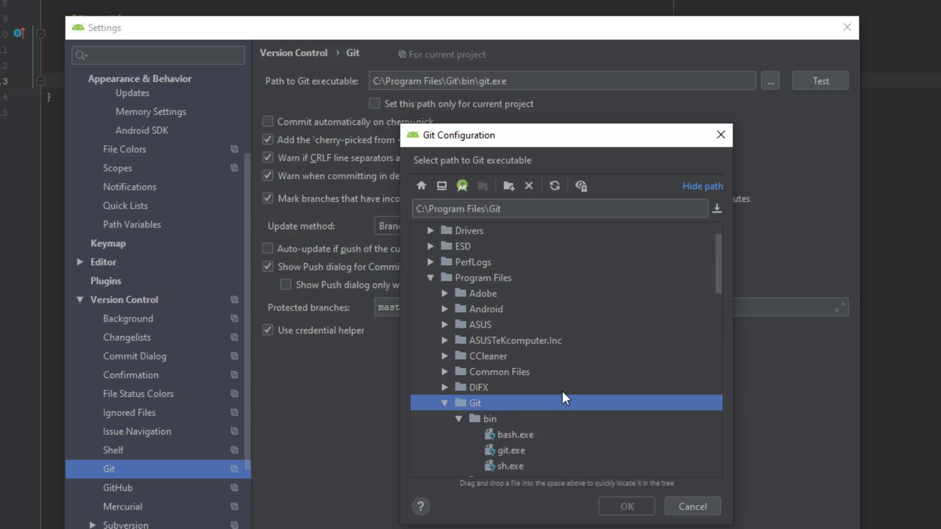
scroll(539, 387, "down", 1)
left_click(489, 371)
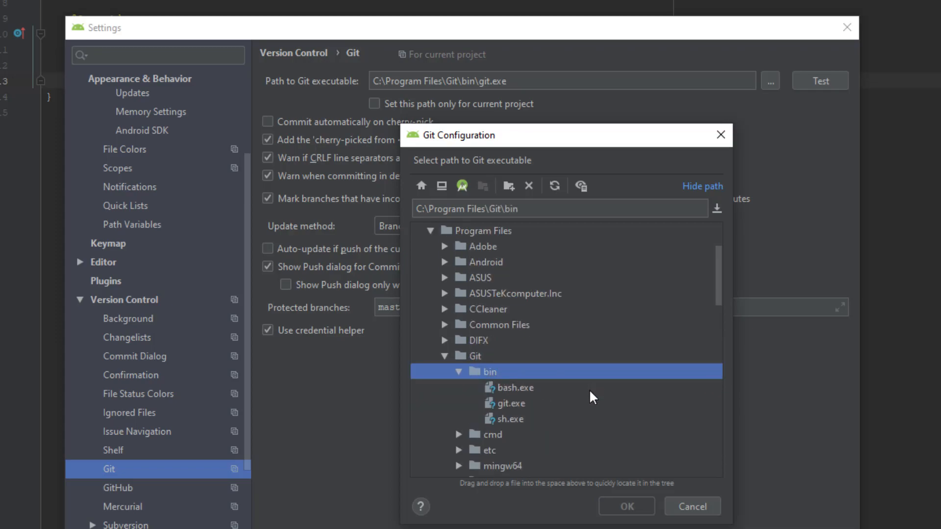
left_click(512, 405)
left_click(638, 508)
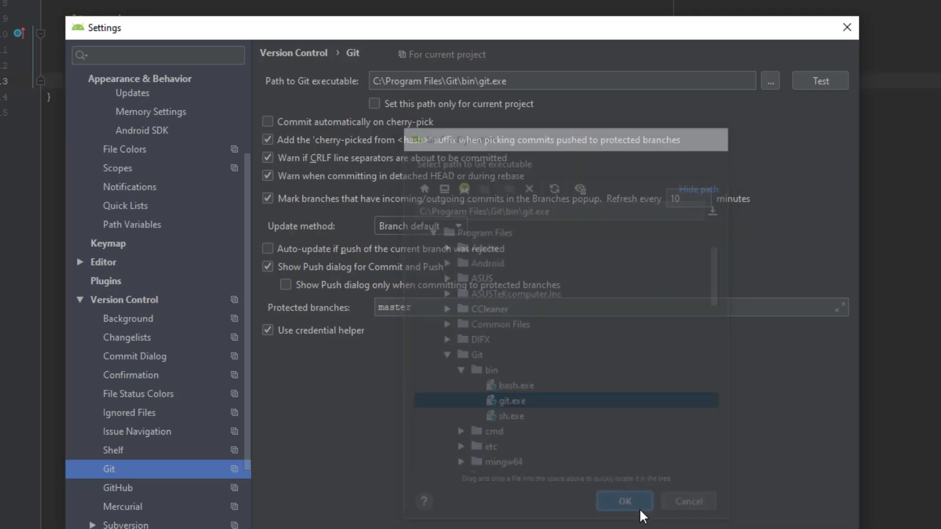
Step: Test the Git executable path and save the version control settings
left_click(812, 87)
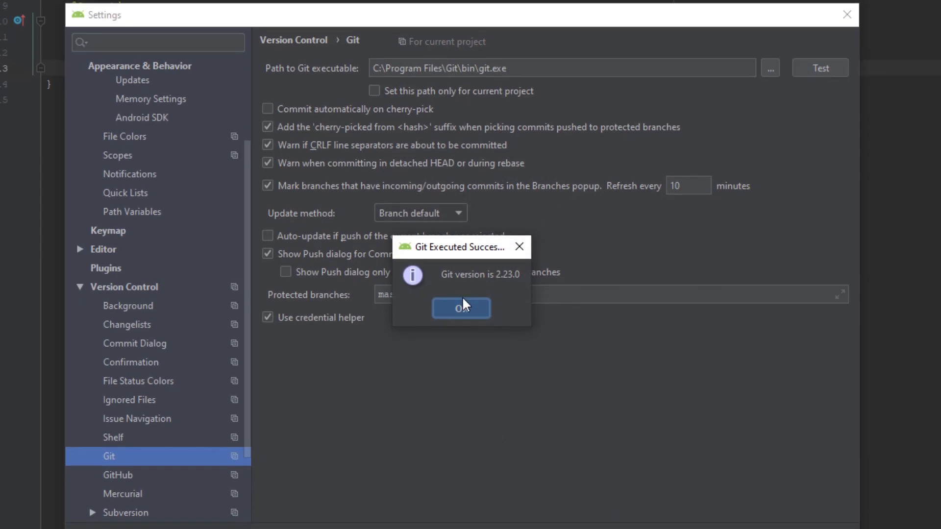
left_click(461, 321)
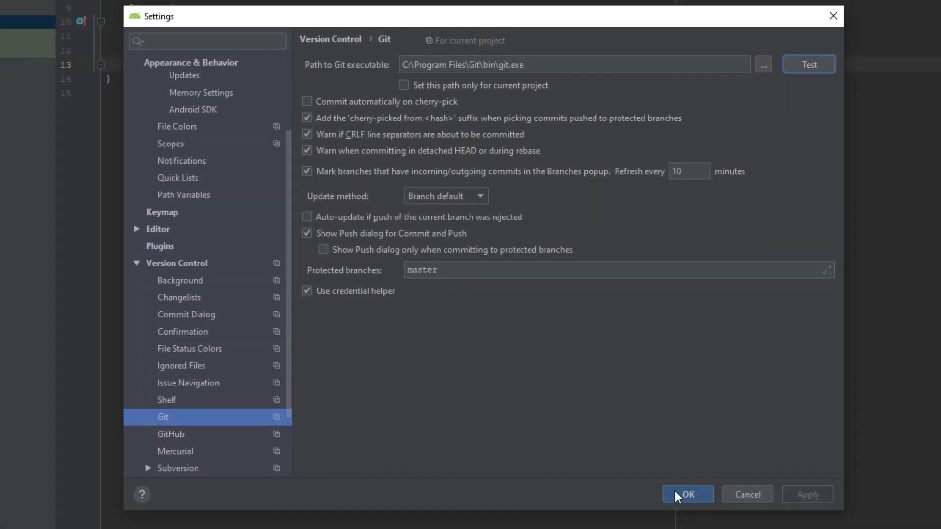
left_click(676, 494)
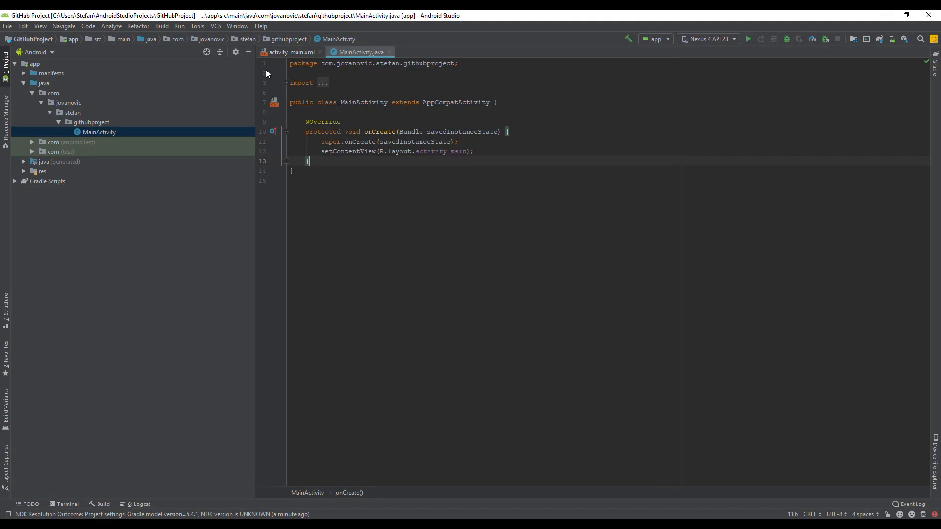
Step: Create a Git repository for the project in the GitHubProject directory
right_click(29, 64)
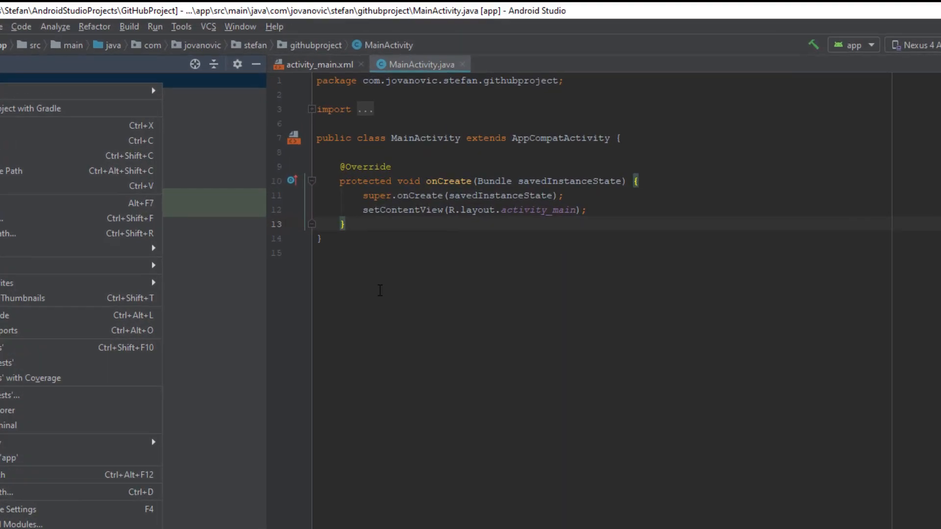
left_click(334, 206)
left_click(210, 30)
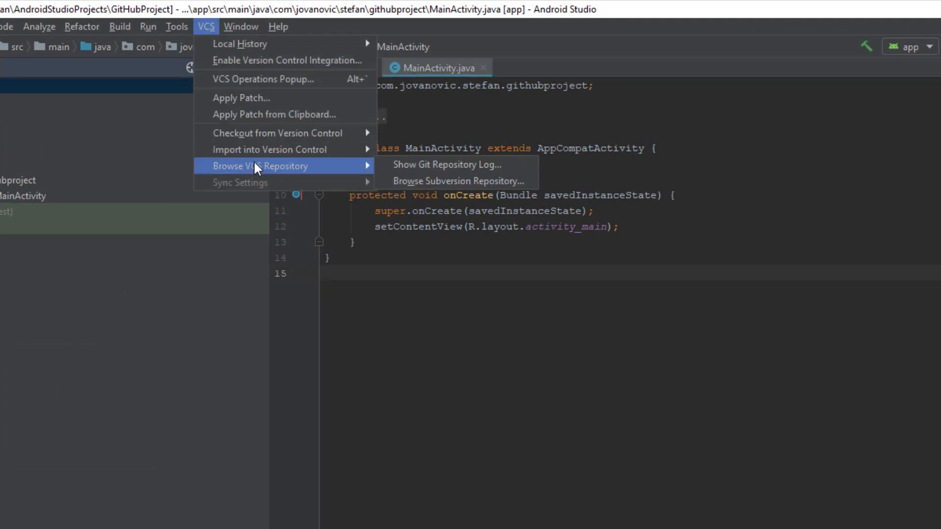
mouse_move(251, 173)
mouse_move(271, 158)
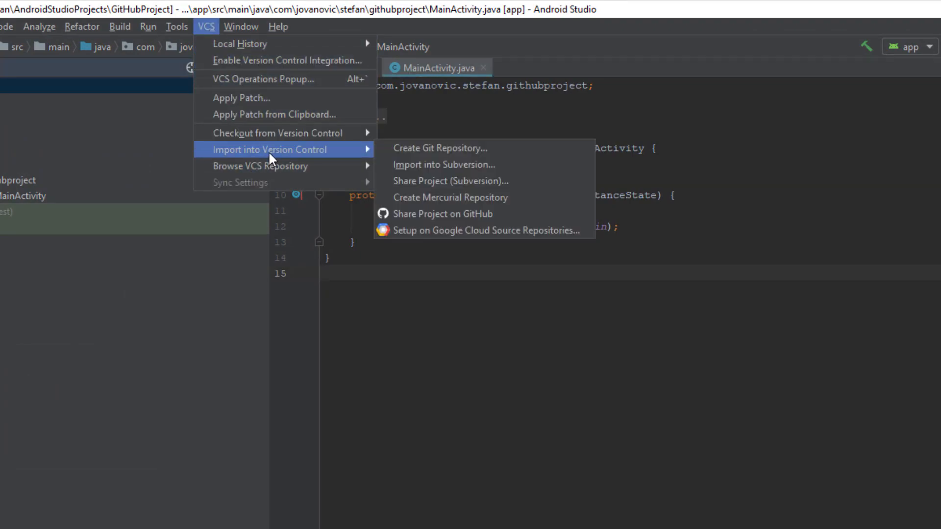
left_click(449, 148)
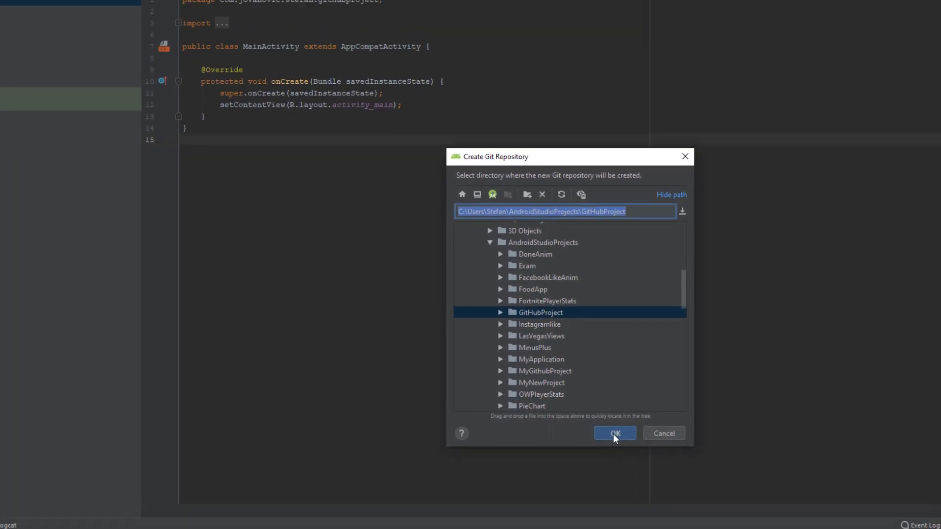
left_click(536, 447)
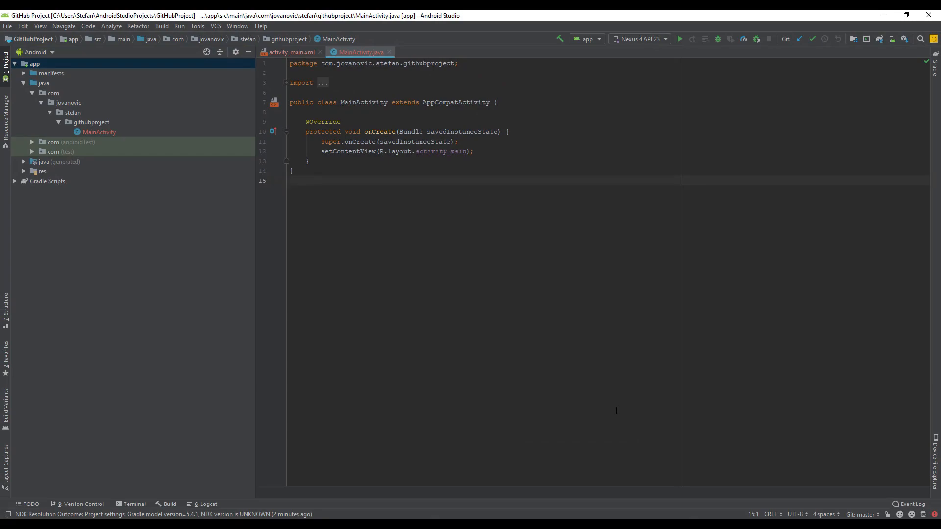
Step: Add the app module's files to Git version control
left_click(215, 26)
mouse_move(289, 177)
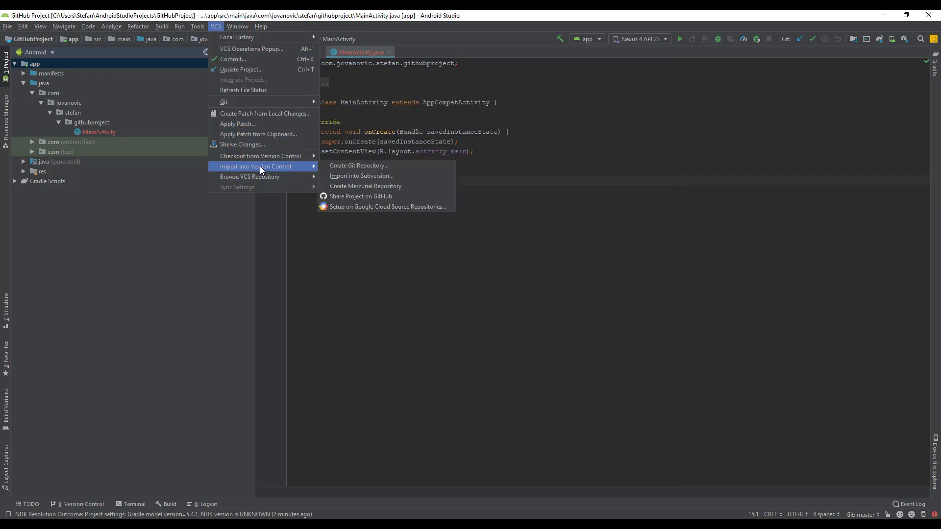
left_click(26, 62)
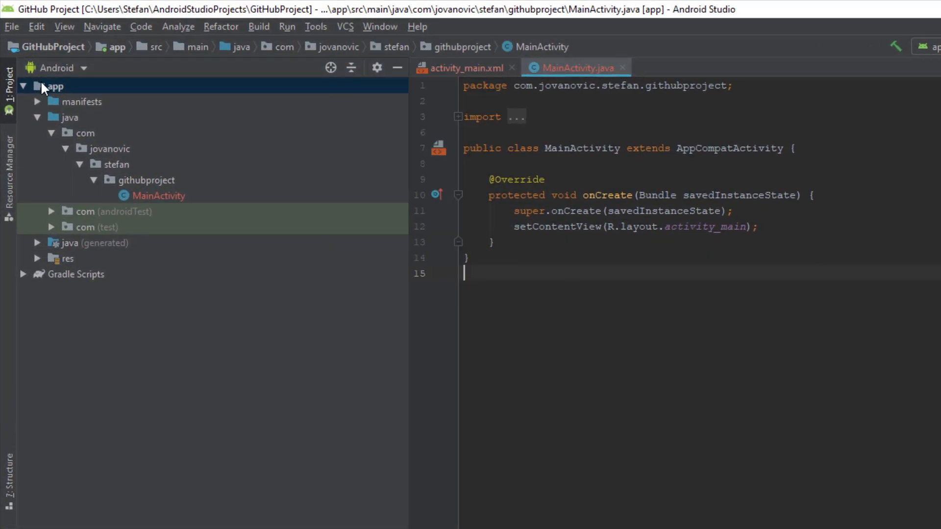
right_click(42, 84)
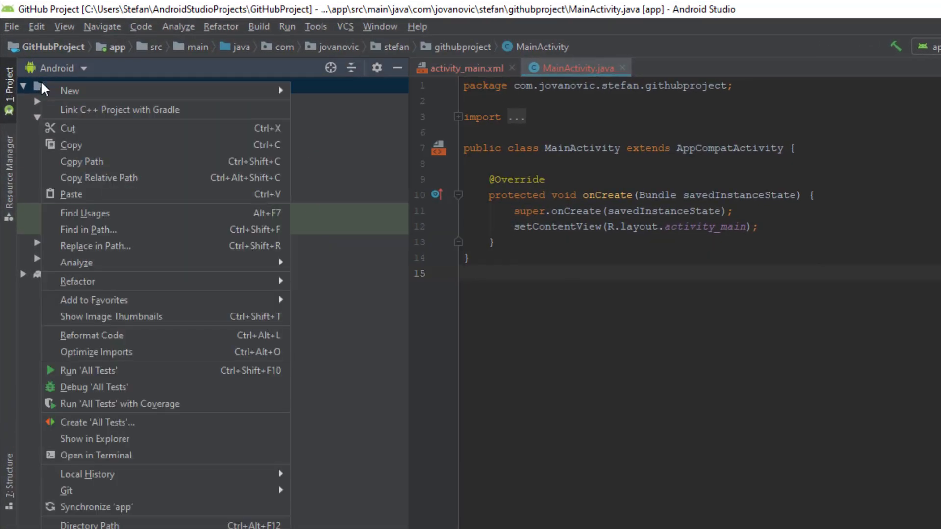
mouse_move(63, 92)
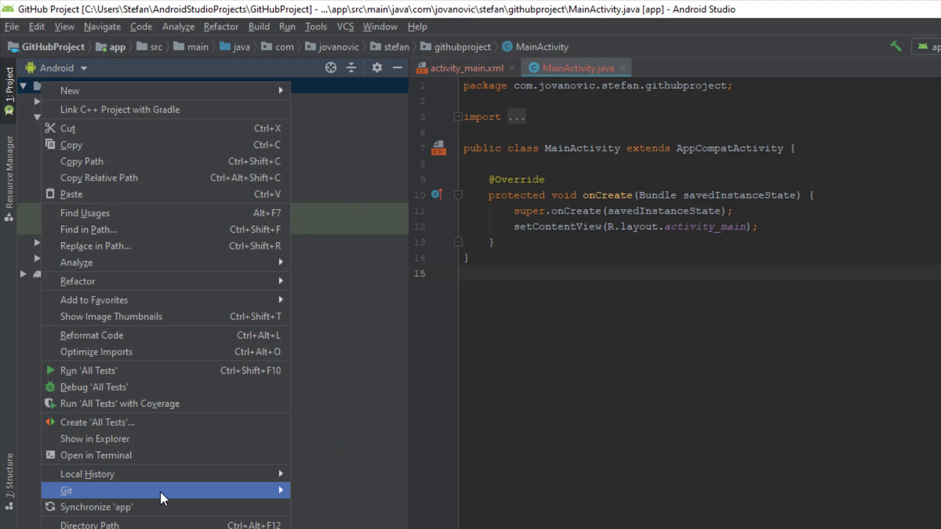
mouse_move(267, 491)
left_click(336, 507)
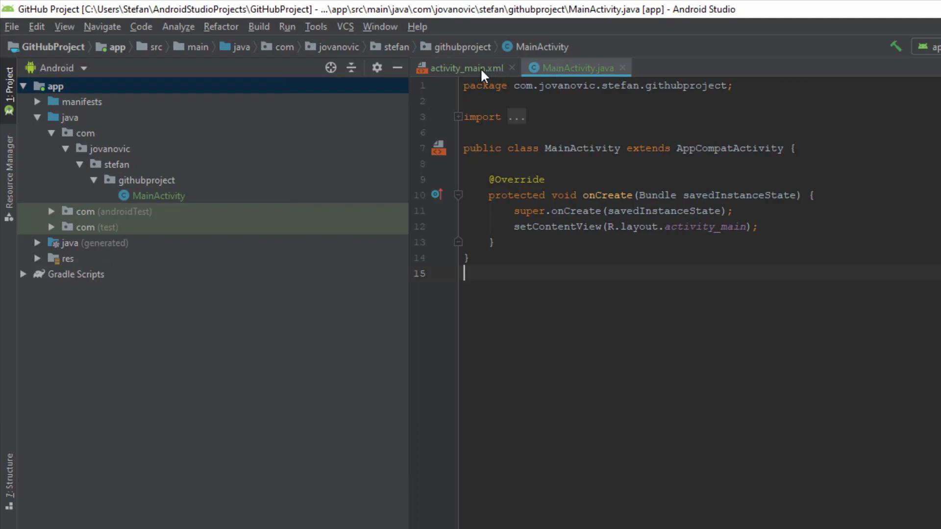
Step: Start sharing the project on GitHub, keeping the remote origin and entering the description "My first project."
left_click(350, 27)
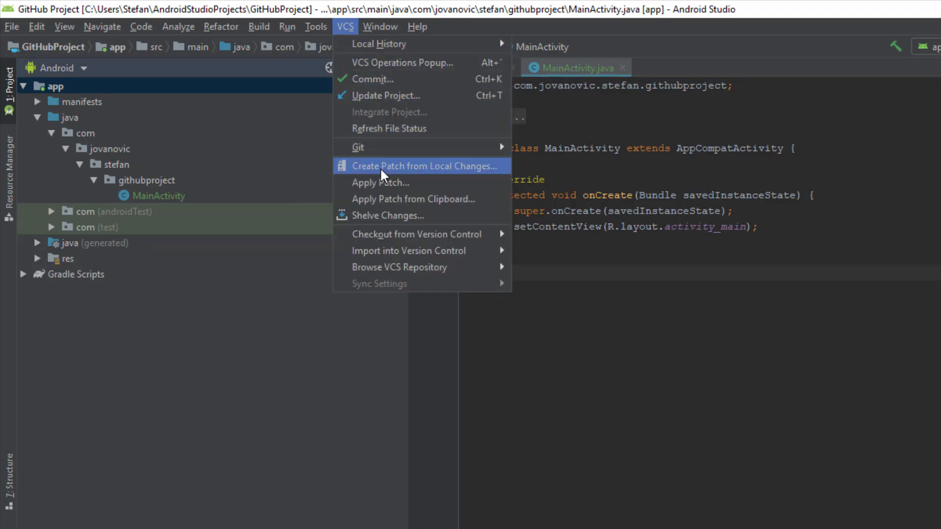
mouse_move(392, 251)
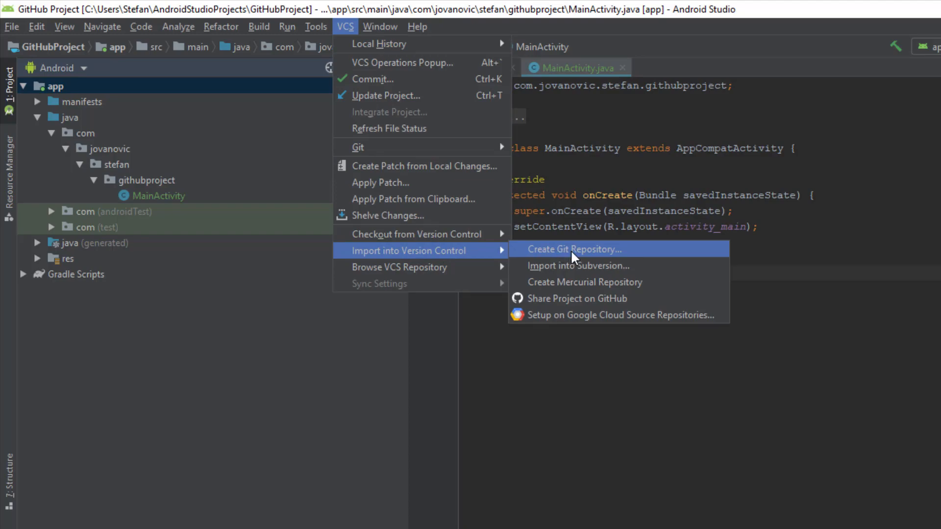
left_click(568, 298)
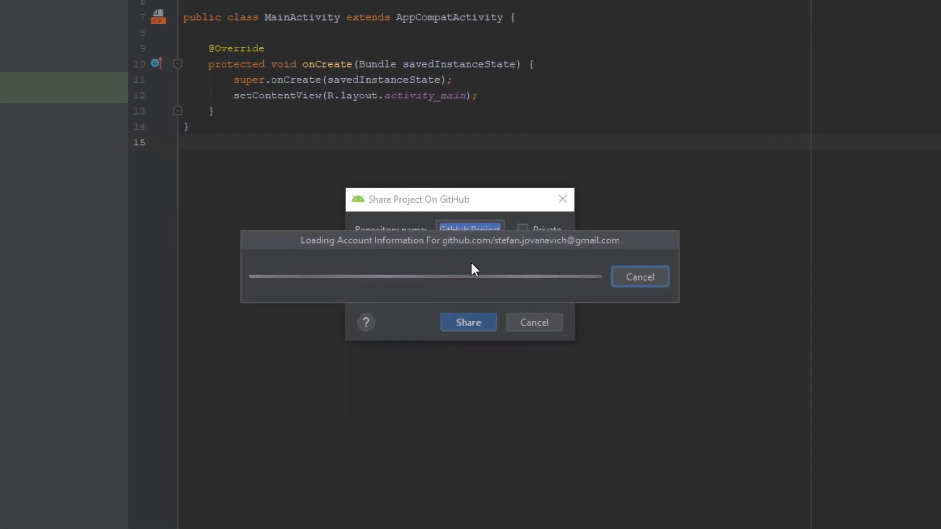
left_click(470, 231)
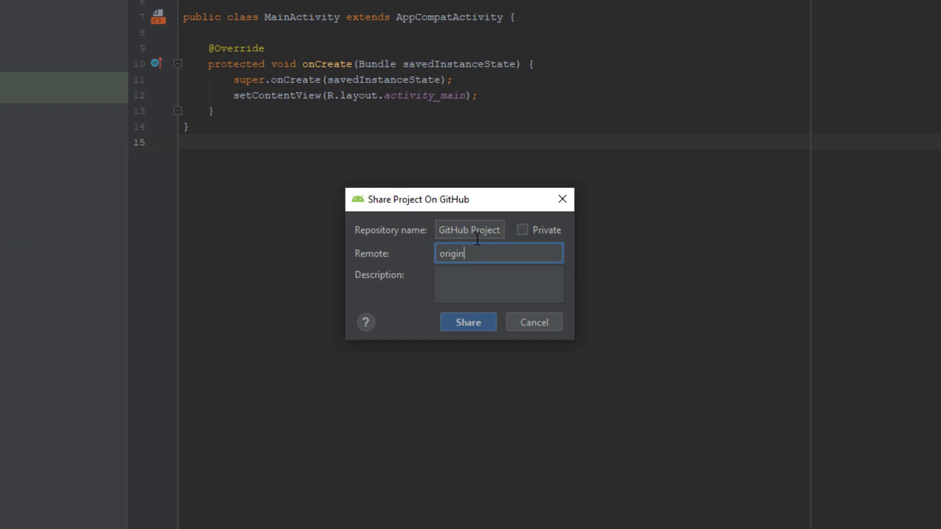
left_click(475, 254)
left_click(464, 289)
type("My first project.")
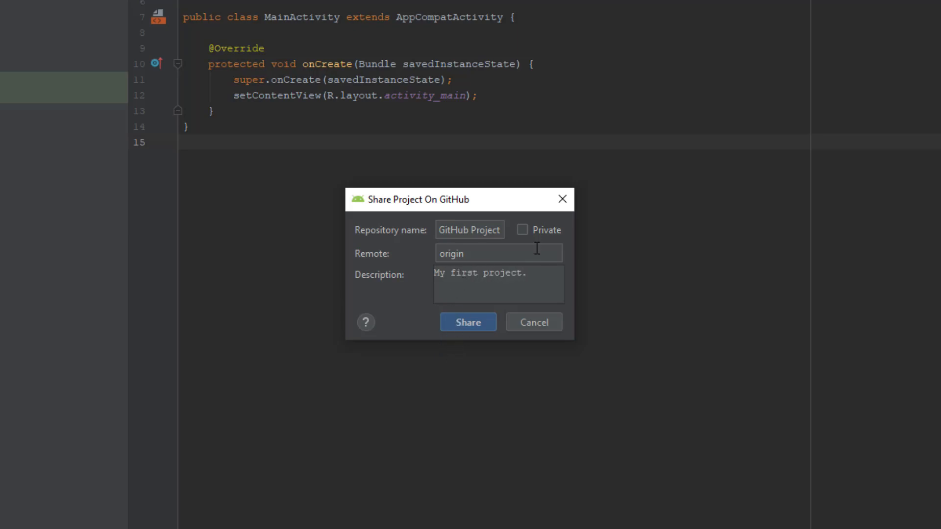
Step: Change the repository name to GitHubProject without the space, leave it non-private, and share it
left_click(522, 230)
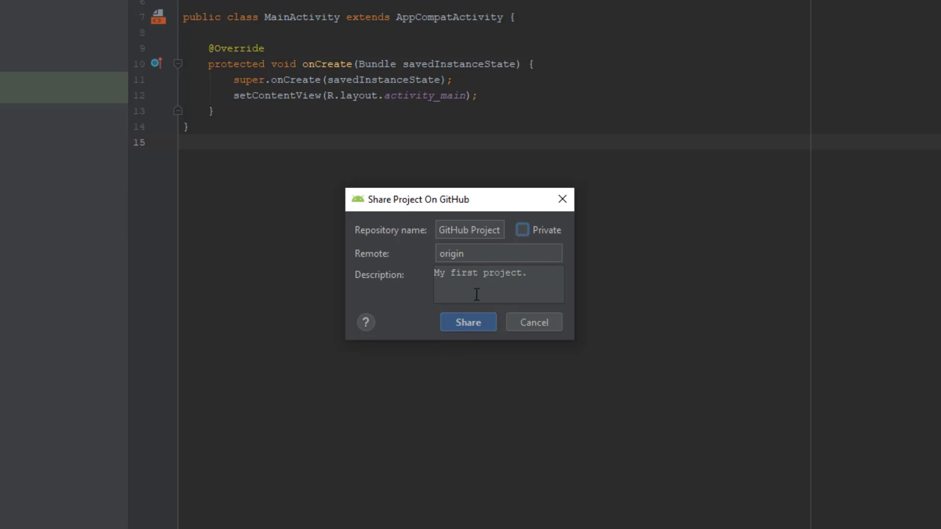
left_click(478, 322)
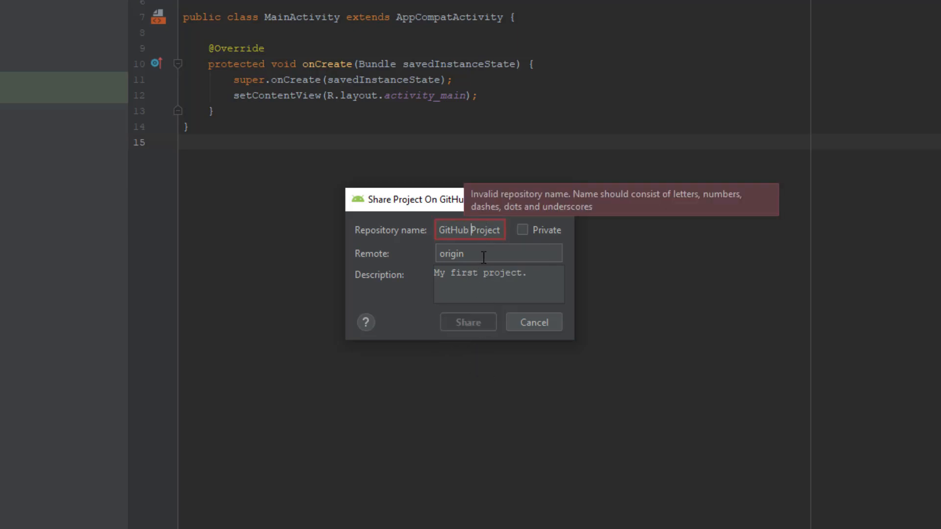
key("BackSpace")
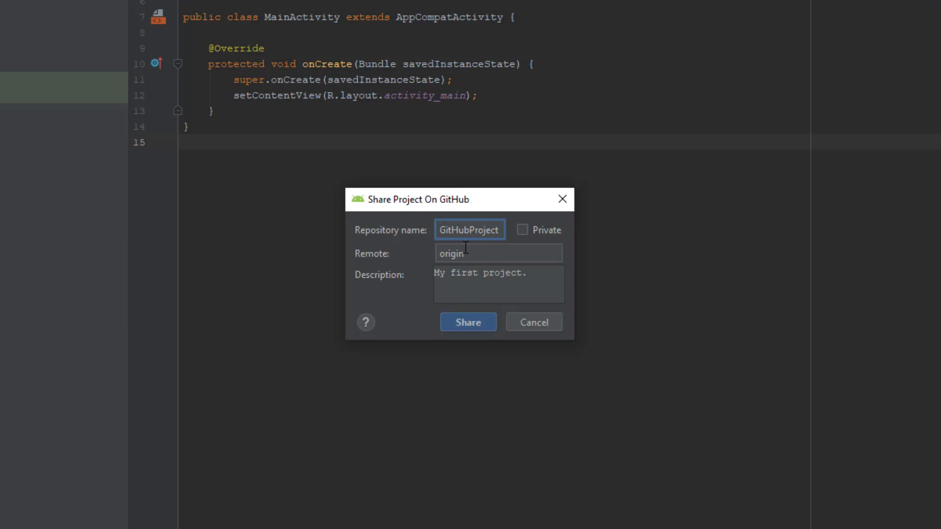
left_click(478, 319)
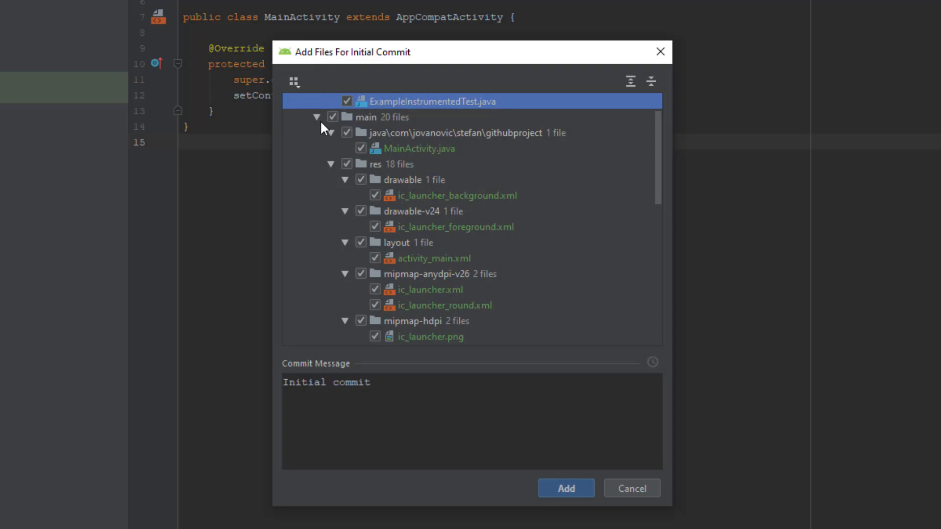
Step: Review the files for the initial commit and add them all with the message "Initial commit"
left_click_drag(352, 55, 352, 57)
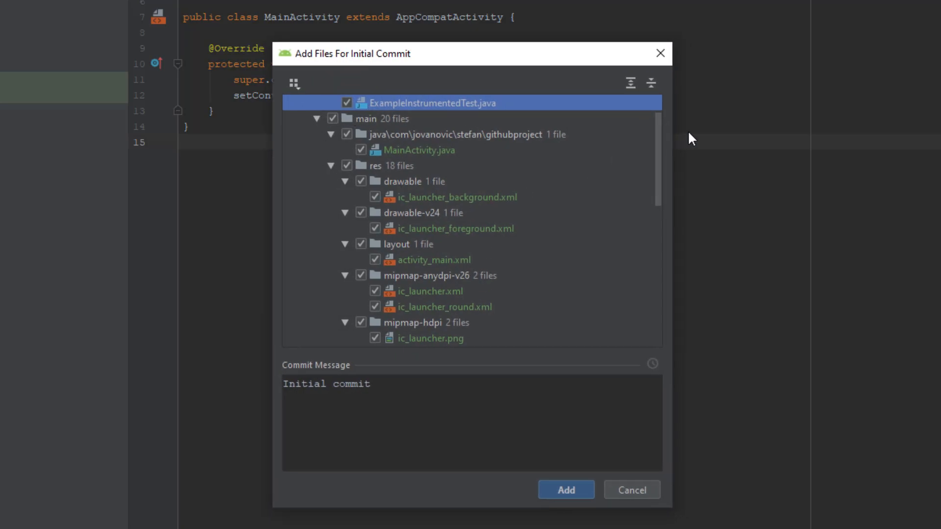
left_click_drag(656, 132, 650, 109)
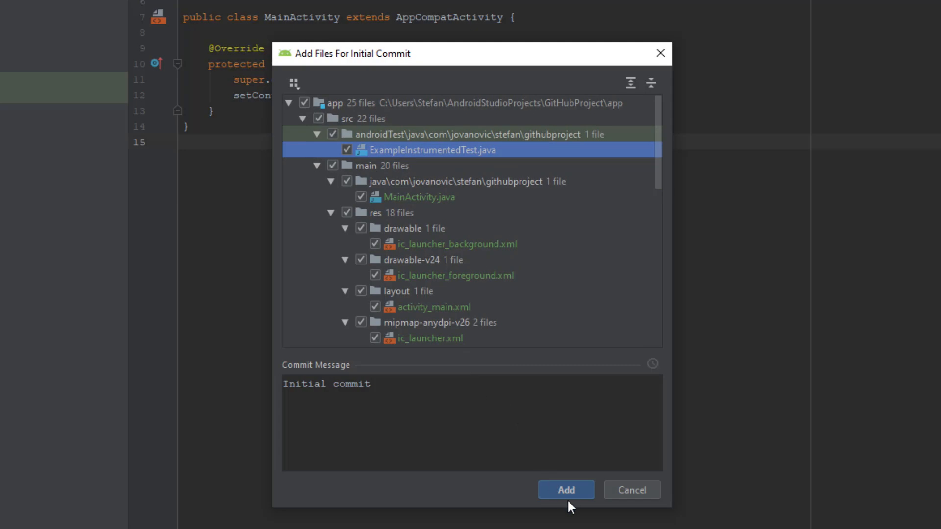
left_click(445, 431)
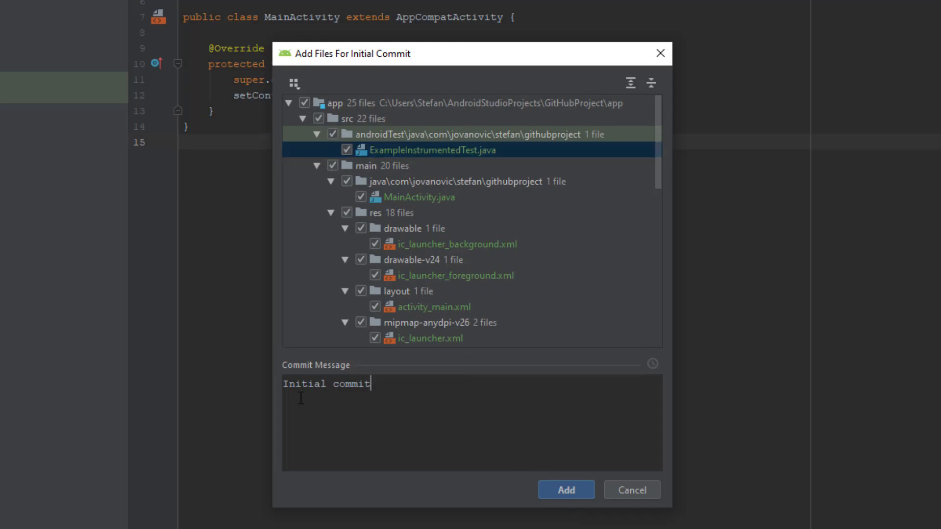
triple_click(352, 385)
left_click(450, 388)
left_click(565, 490)
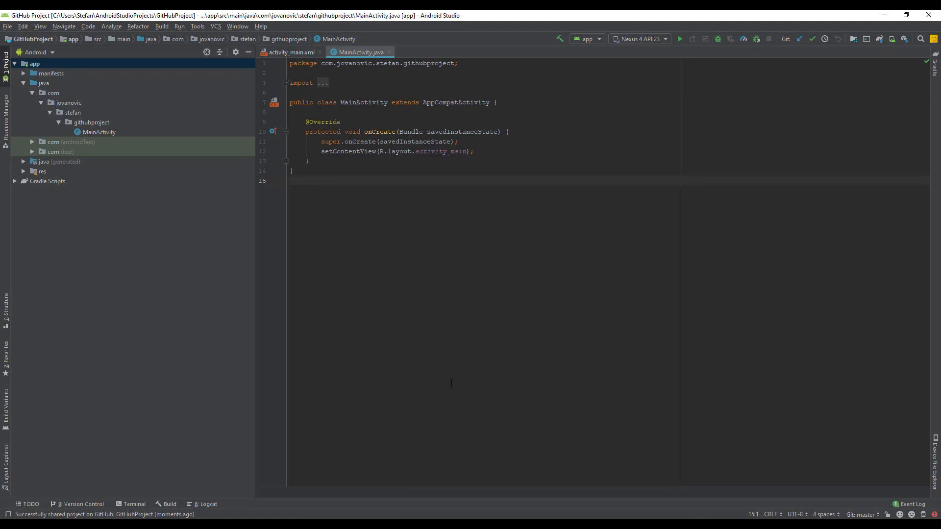
Step: Switch to GitHub in the browser and open the GitHubProject repository from the account's repository list
left_click(419, 523)
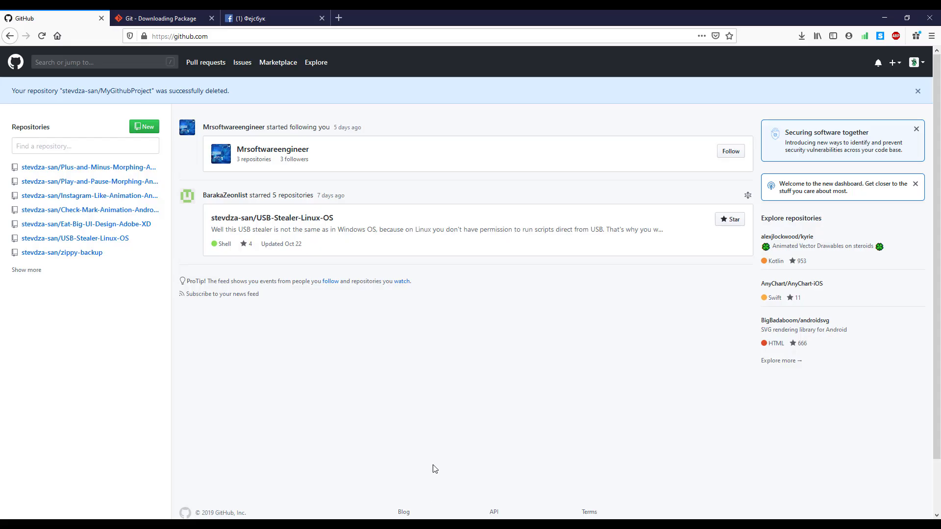
left_click(919, 67)
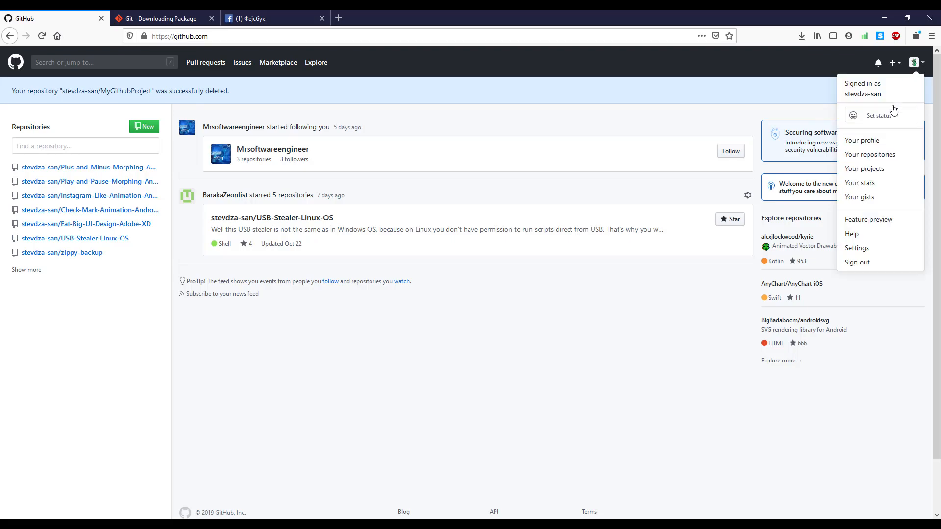
left_click(879, 156)
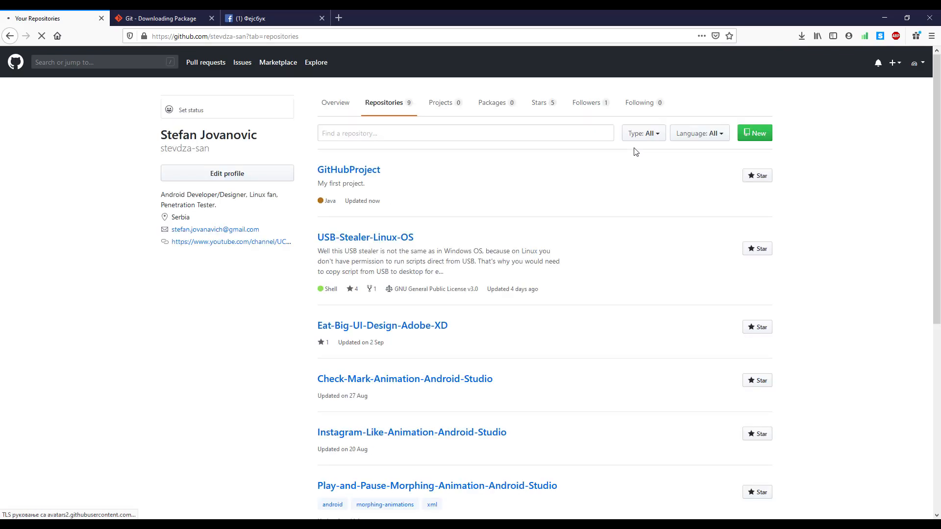
left_click_drag(315, 175, 399, 168)
left_click(400, 168)
left_click_drag(346, 202, 386, 202)
left_click(369, 214)
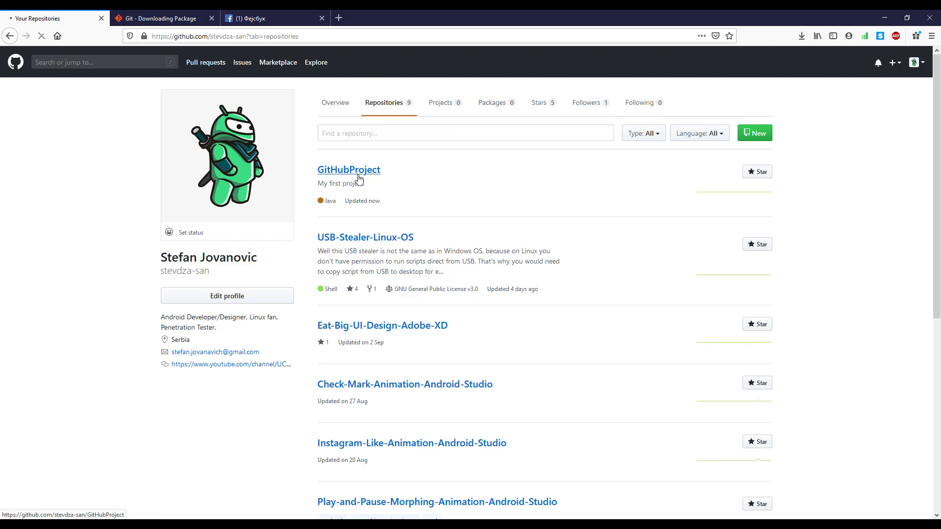
left_click(358, 175)
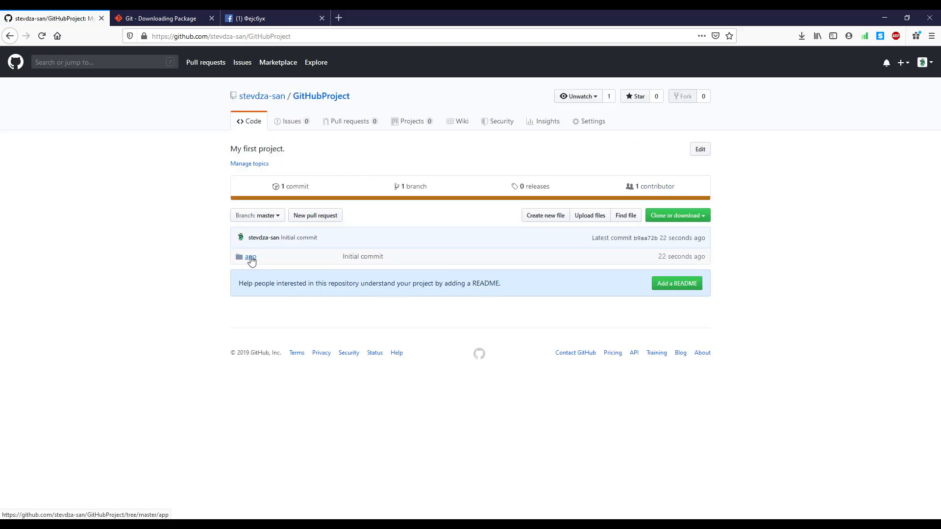
Step: Browse the repository through app, src and main to the Java package folder and examine the uploaded source files
left_click(251, 259)
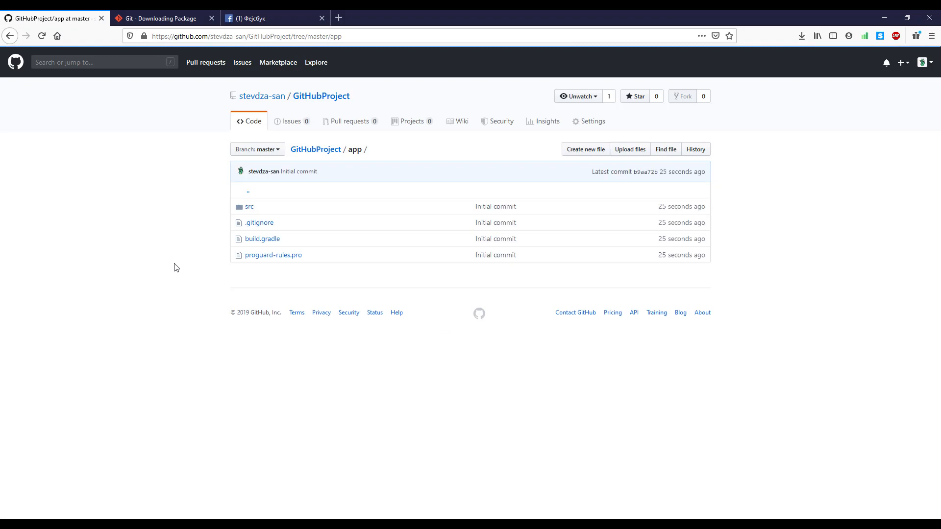
left_click(248, 209)
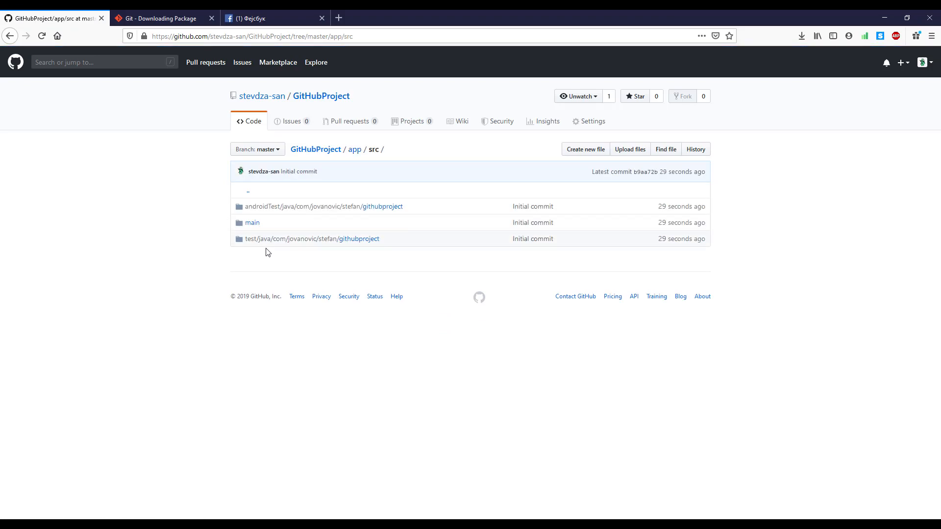
left_click(252, 223)
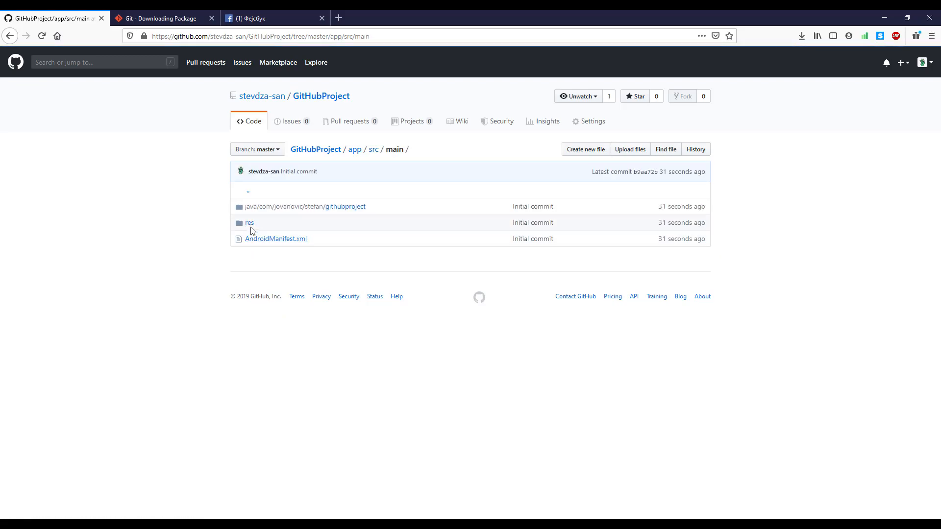
left_click(266, 208)
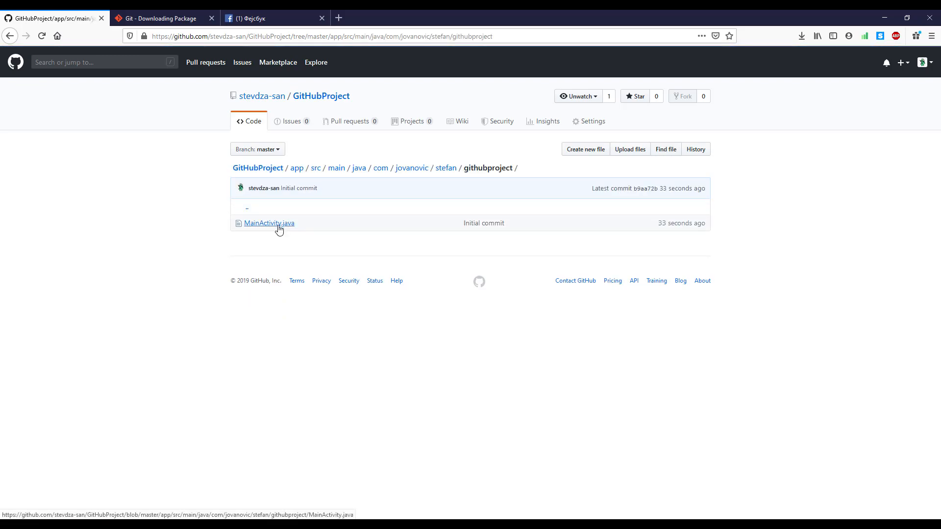
left_click(446, 169)
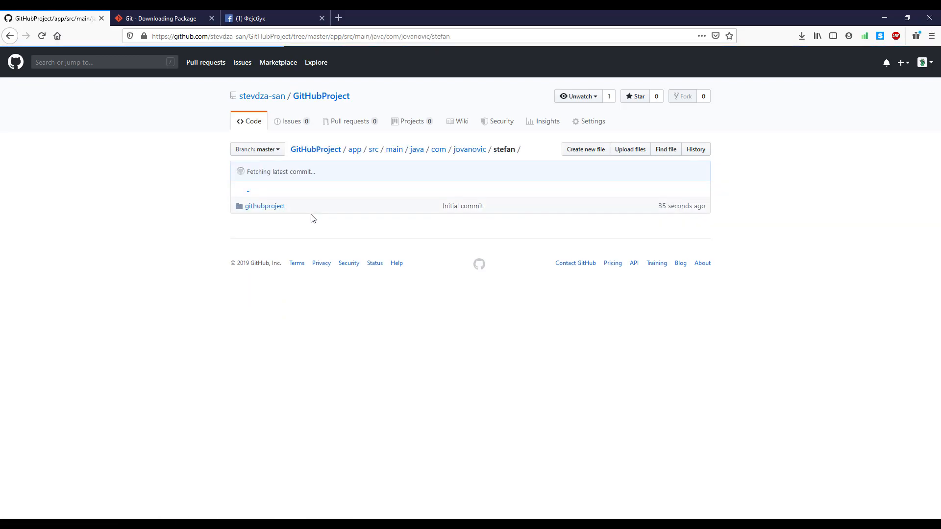
left_click(259, 208)
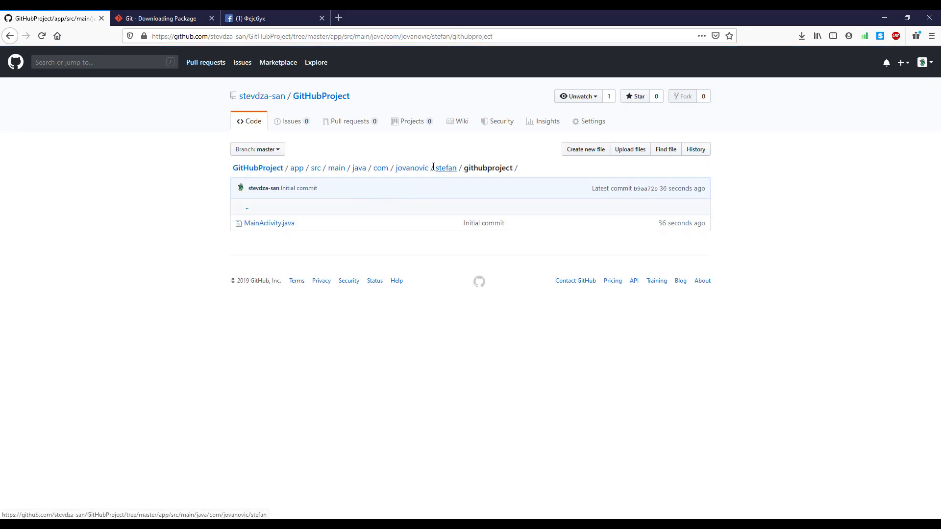
left_click(410, 169)
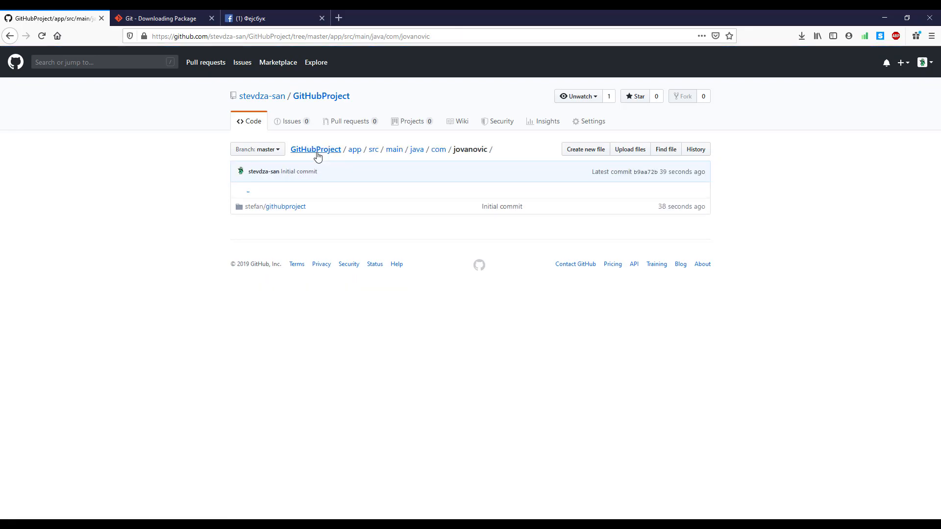
Step: Return to the app folder and open src/main/res to examine the uploaded resource folders
left_click(354, 150)
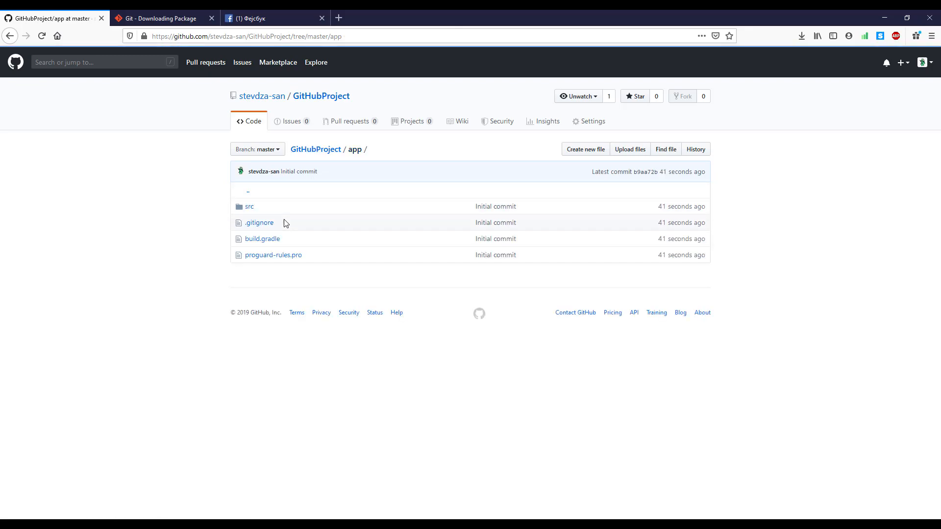
left_click(251, 207)
left_click(254, 223)
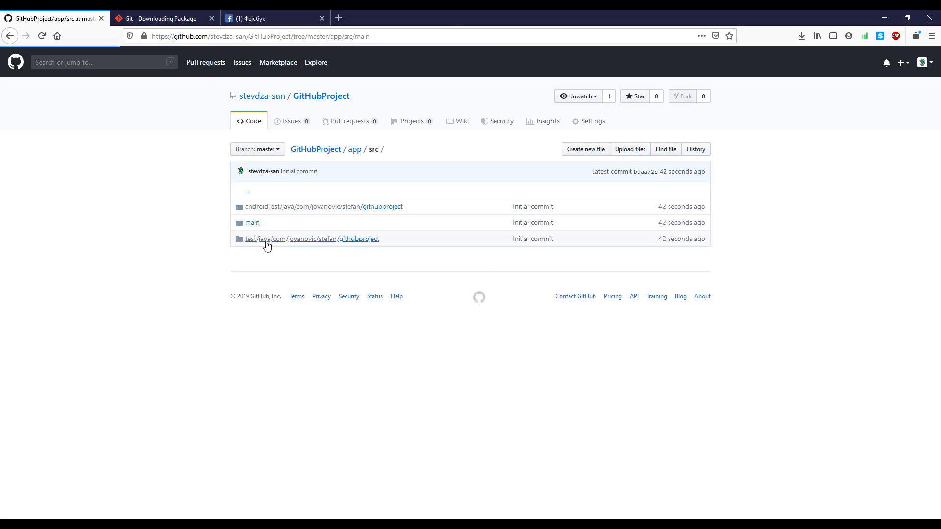
left_click(253, 223)
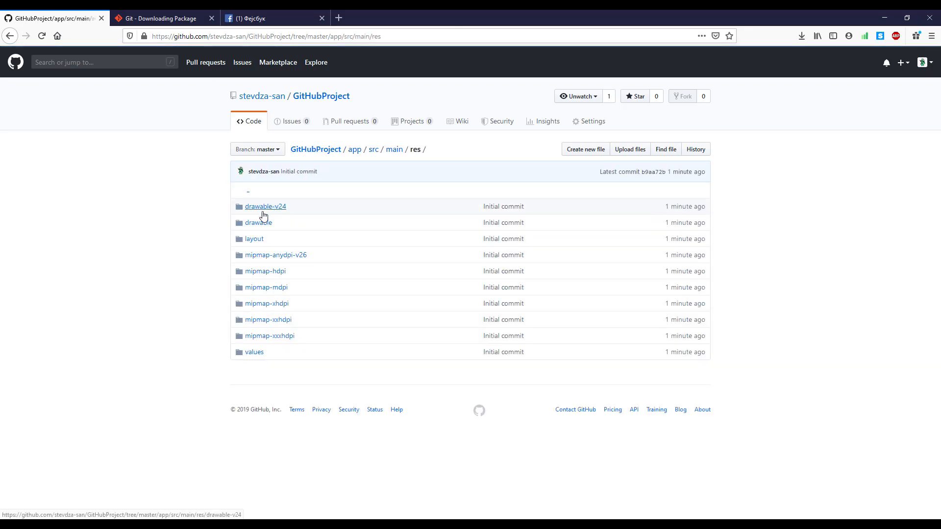